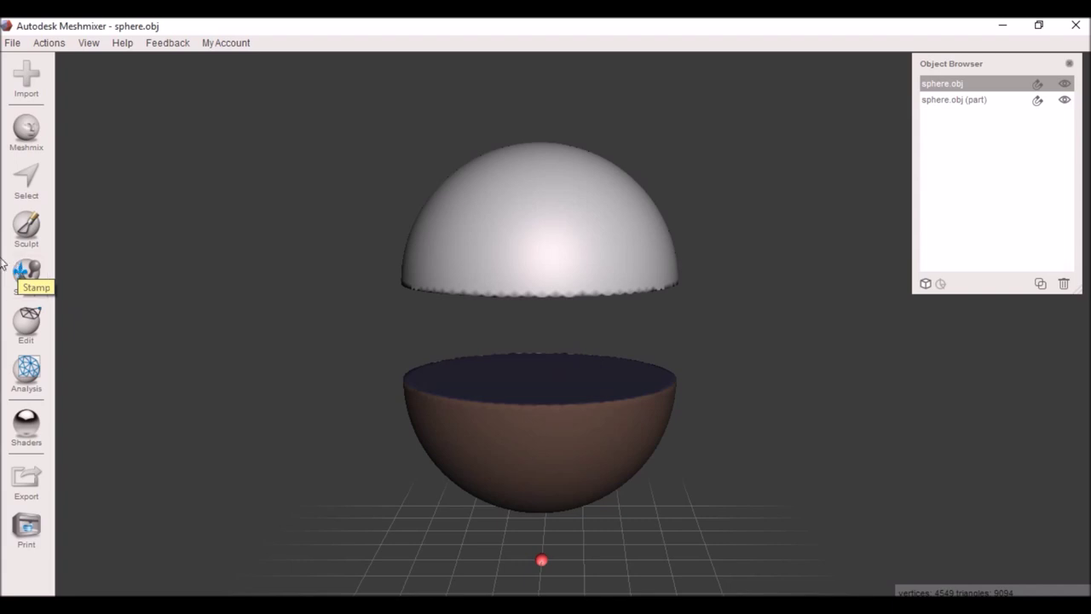
# Step: Sculpt a rounded bump on the upper-left side of the upper hemisphere using the Drag brush with Bubble falloff
pyautogui.click(25, 228)
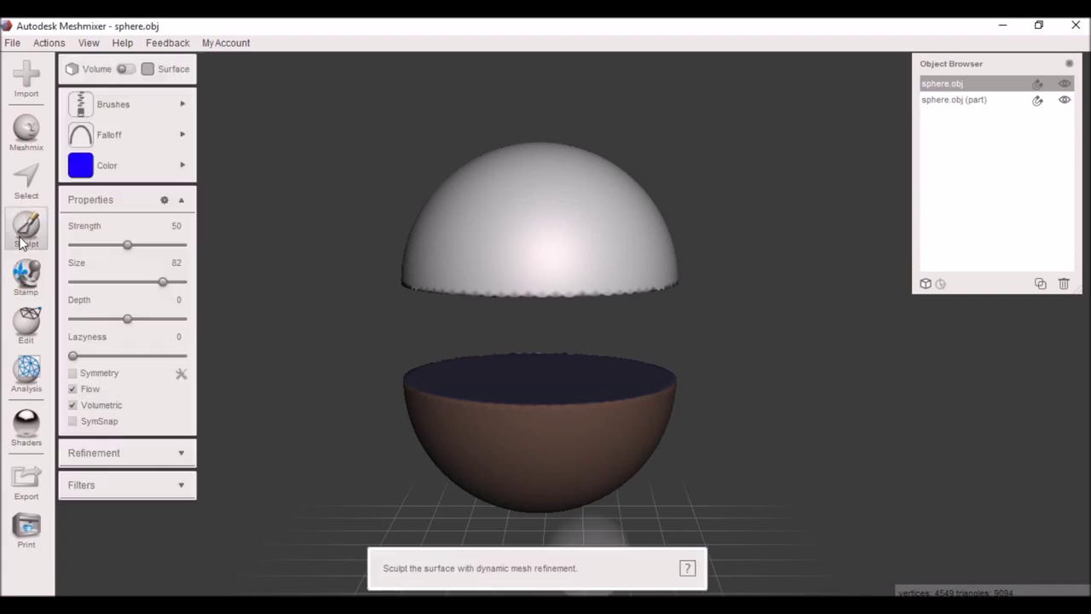
pyautogui.moveTo(175, 104)
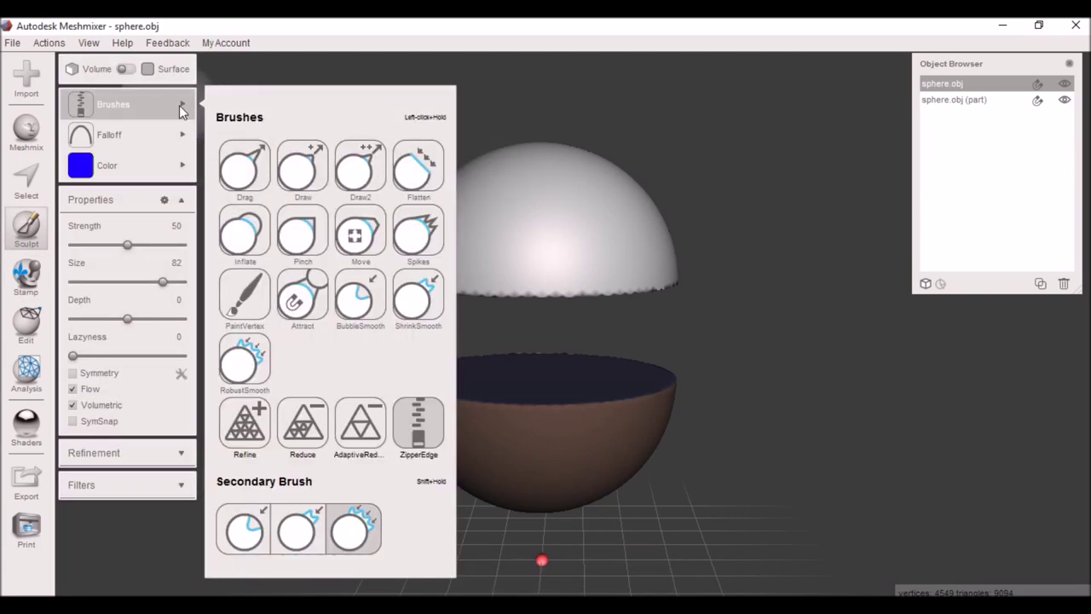
pyautogui.click(240, 166)
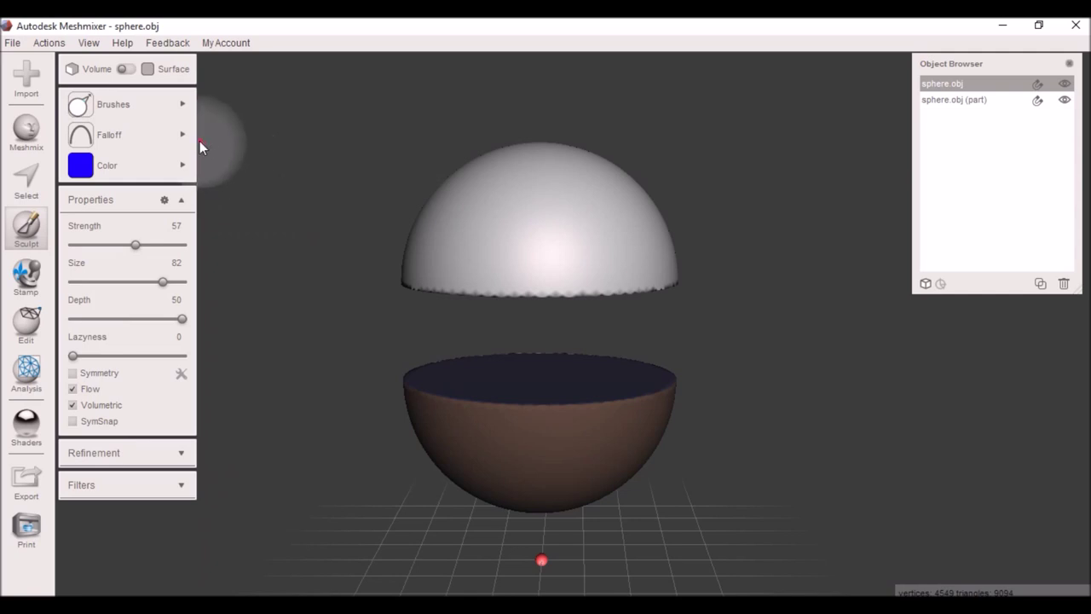
pyautogui.moveTo(193, 136)
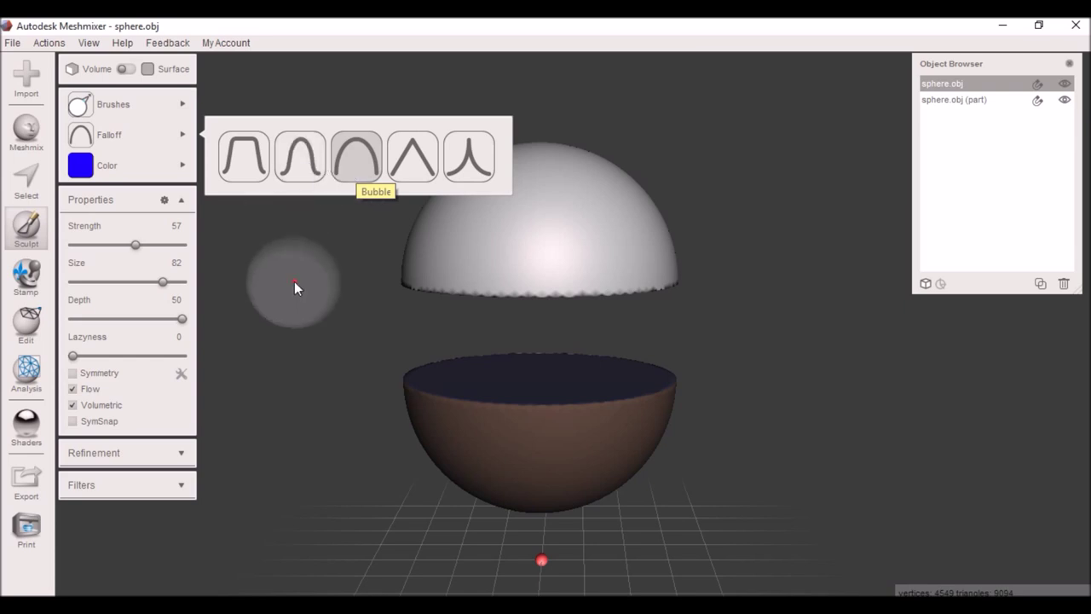
pyautogui.click(351, 158)
pyautogui.moveTo(485, 186)
pyautogui.mouseDown()
pyautogui.moveTo(455, 163)
pyautogui.moveTo(495, 213)
pyautogui.mouseUp()
pyautogui.moveTo(494, 212)
pyautogui.mouseDown(button='right')
pyautogui.moveTo(470, 210)
pyautogui.moveTo(464, 288)
pyautogui.moveTo(752, 306)
pyautogui.moveTo(850, 264)
pyautogui.moveTo(599, 341)
pyautogui.moveTo(514, 318)
pyautogui.moveTo(441, 270)
pyautogui.mouseUp(button='right')
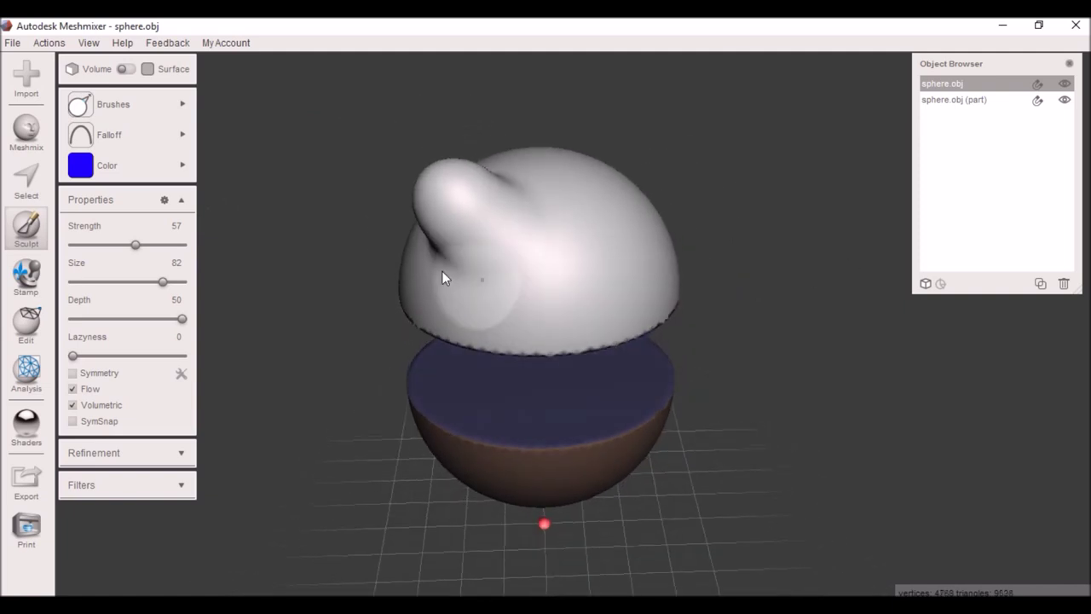
# Step: Pull a narrower peak from the top of the upper hemisphere using the Drag brush with the bell-shaped falloff
pyautogui.moveTo(141, 134)
pyautogui.click(300, 171)
pyautogui.moveTo(384, 205); pyautogui.dragTo(516, 180, button='right')
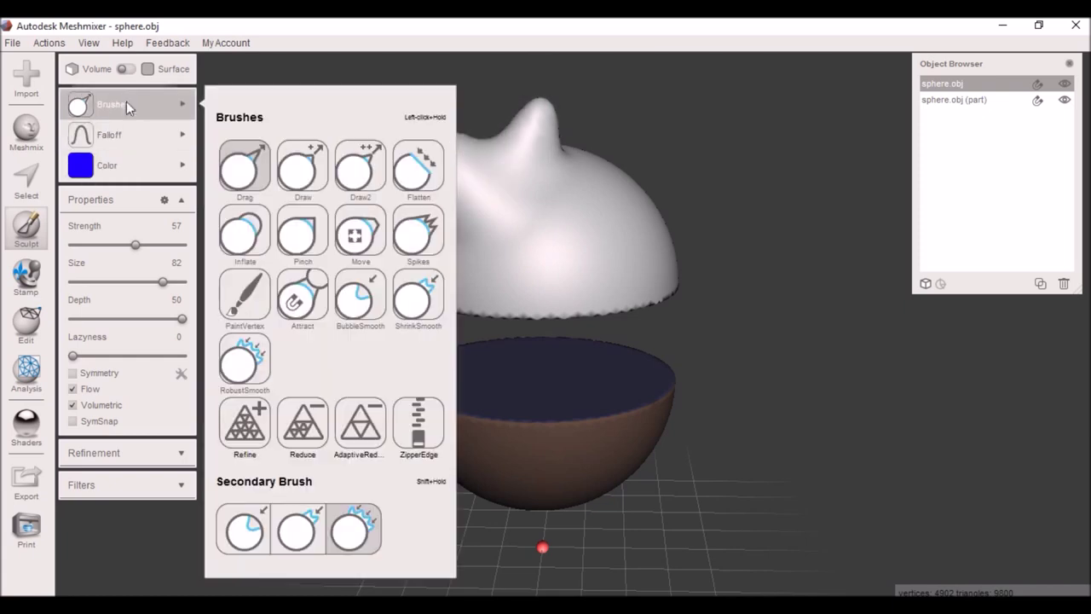
# Step: Pull a blunt horn from the upper-right side of the upper hemisphere with the flat-topped falloff, and extend a second knob beside it
pyautogui.moveTo(133, 135)
pyautogui.click(235, 170)
pyautogui.moveTo(588, 184); pyautogui.dragTo(638, 149)
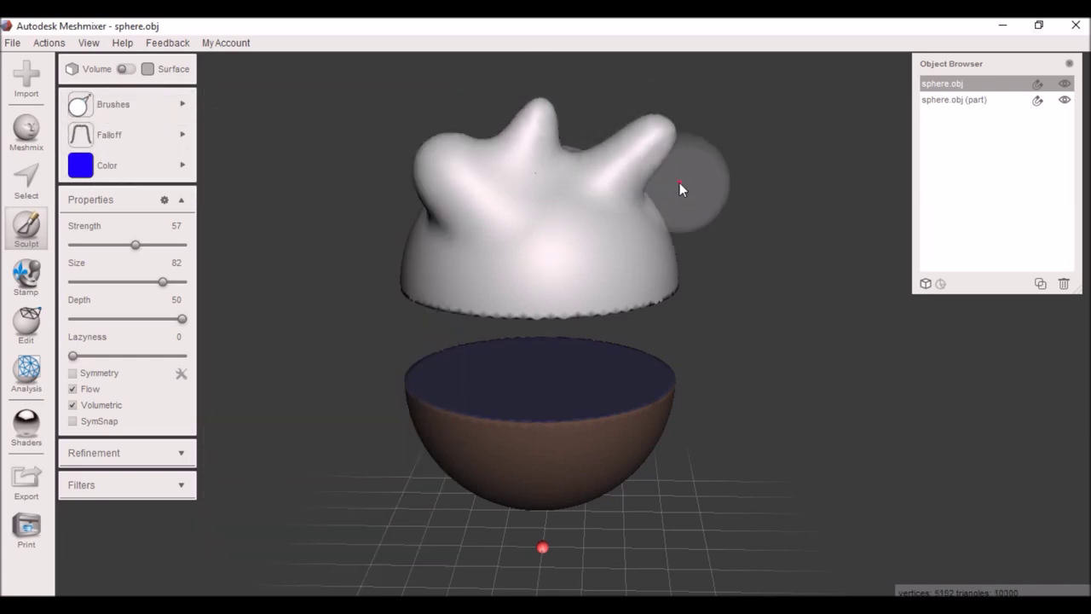
pyautogui.moveTo(679, 182)
pyautogui.mouseDown(button='right')
pyautogui.moveTo(499, 258)
pyautogui.moveTo(398, 260)
pyautogui.moveTo(491, 156)
pyautogui.moveTo(643, 181)
pyautogui.mouseUp(button='right')
pyautogui.moveTo(678, 155); pyautogui.dragTo(692, 150)
pyautogui.moveTo(558, 292)
pyautogui.mouseDown(button='right')
pyautogui.moveTo(440, 290)
pyautogui.moveTo(317, 311)
pyautogui.mouseUp(button='right')
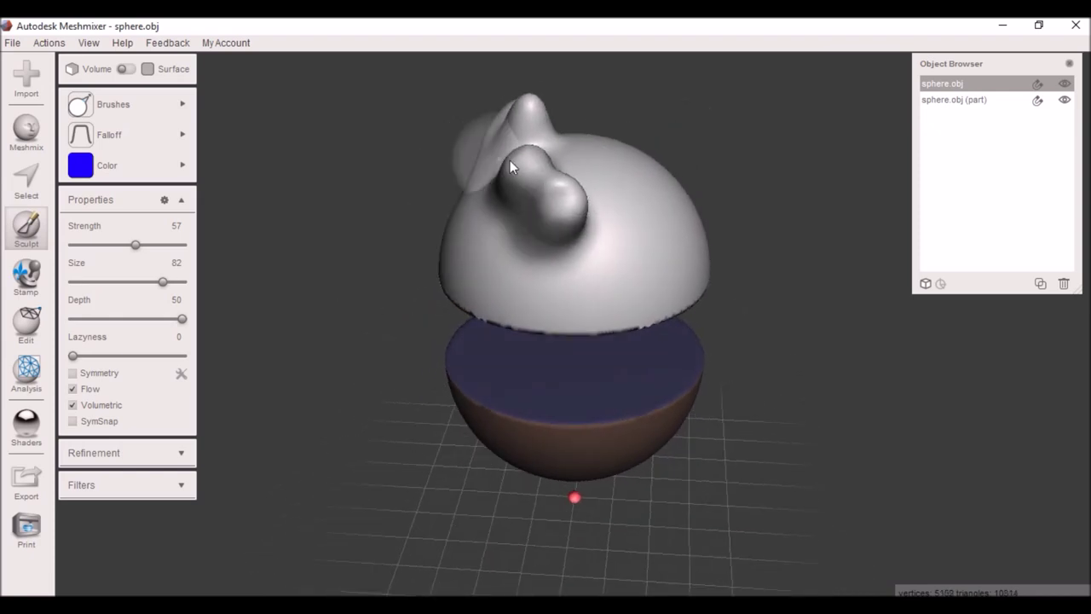
# Step: Pull a tall spike upward between the peak and the horn using the Drag brush with the straight-sided triangular falloff
pyautogui.click(174, 137)
pyautogui.click(409, 160)
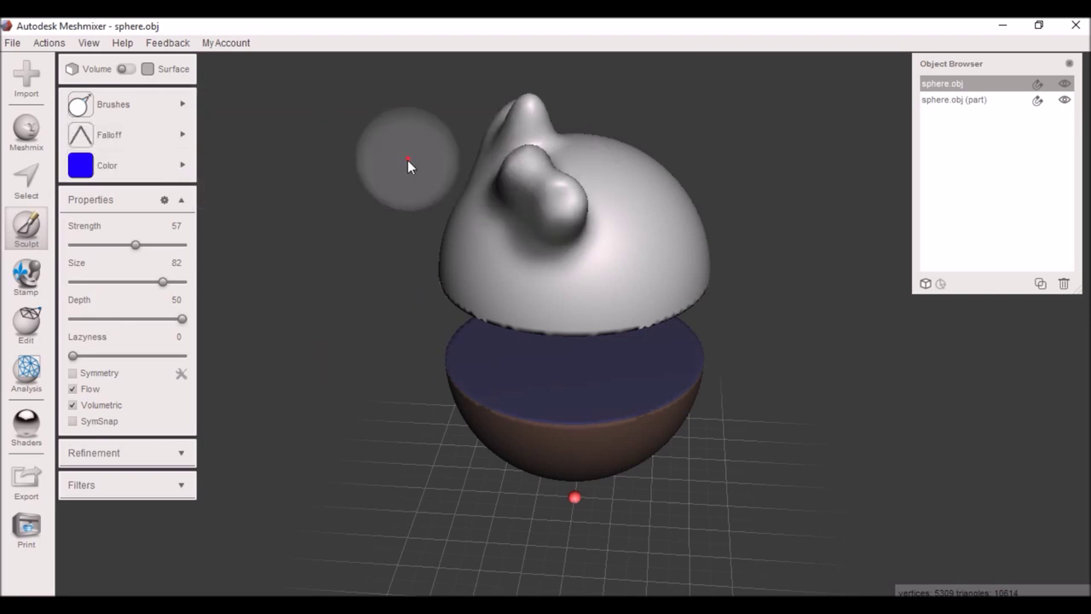
pyautogui.moveTo(409, 160); pyautogui.dragTo(765, 253, button='right')
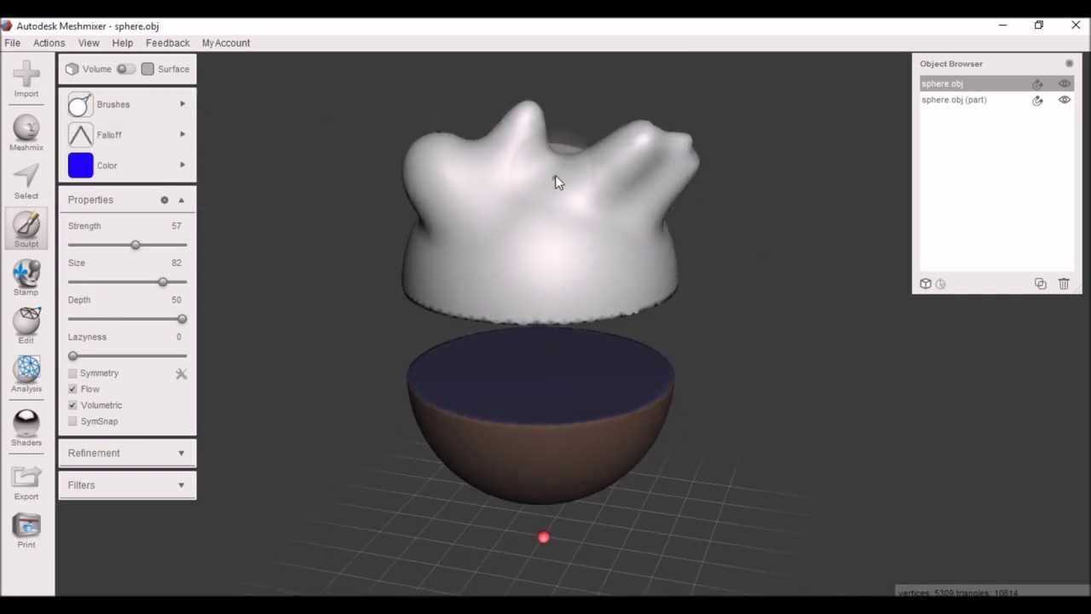
pyautogui.moveTo(555, 176); pyautogui.dragTo(606, 68)
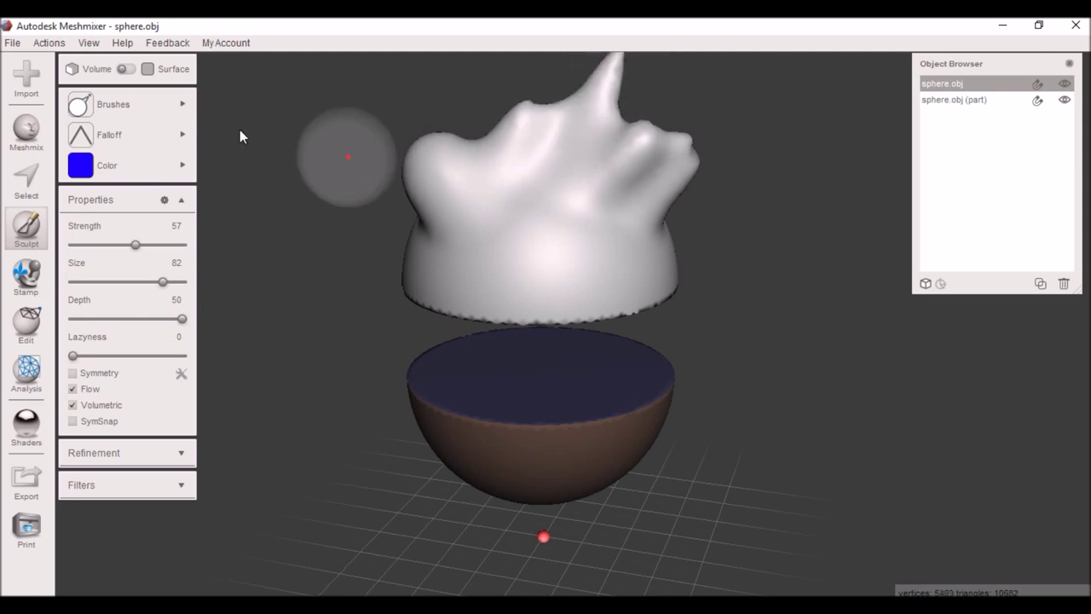
# Step: Pull a thin, sharp spike from the upper-left bump using the Drag brush with the concave needle-shaped falloff
pyautogui.click(141, 135)
pyautogui.click(466, 167)
pyautogui.moveTo(478, 178)
pyautogui.mouseDown()
pyautogui.moveTo(468, 127)
pyautogui.moveTo(413, 64)
pyautogui.mouseUp()
pyautogui.moveTo(483, 209); pyautogui.dragTo(533, 214, button='right')
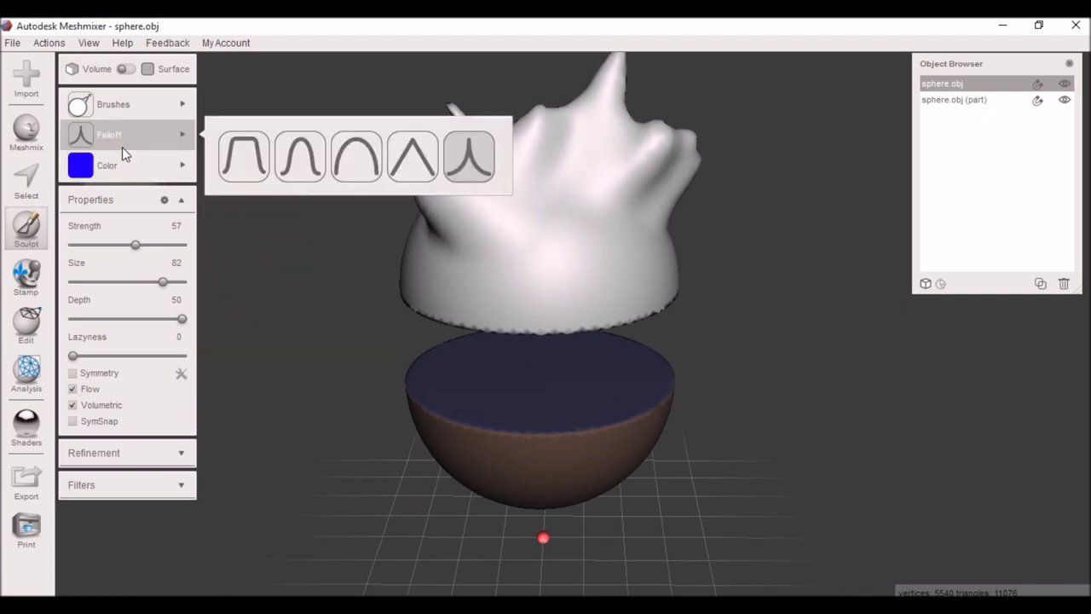
# Step: Build up tube-like protrusions around the upper hemisphere using the Draw brush with Bubble falloff, strength 100 and size 54
pyautogui.moveTo(143, 138)
pyautogui.click(356, 156)
pyautogui.moveTo(104, 111)
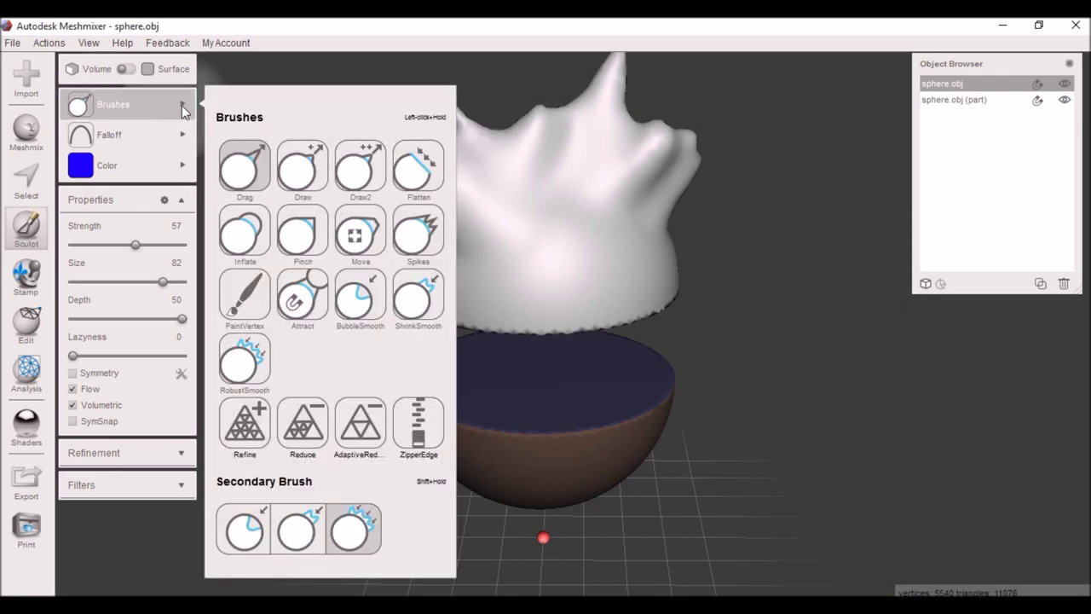
pyautogui.click(299, 180)
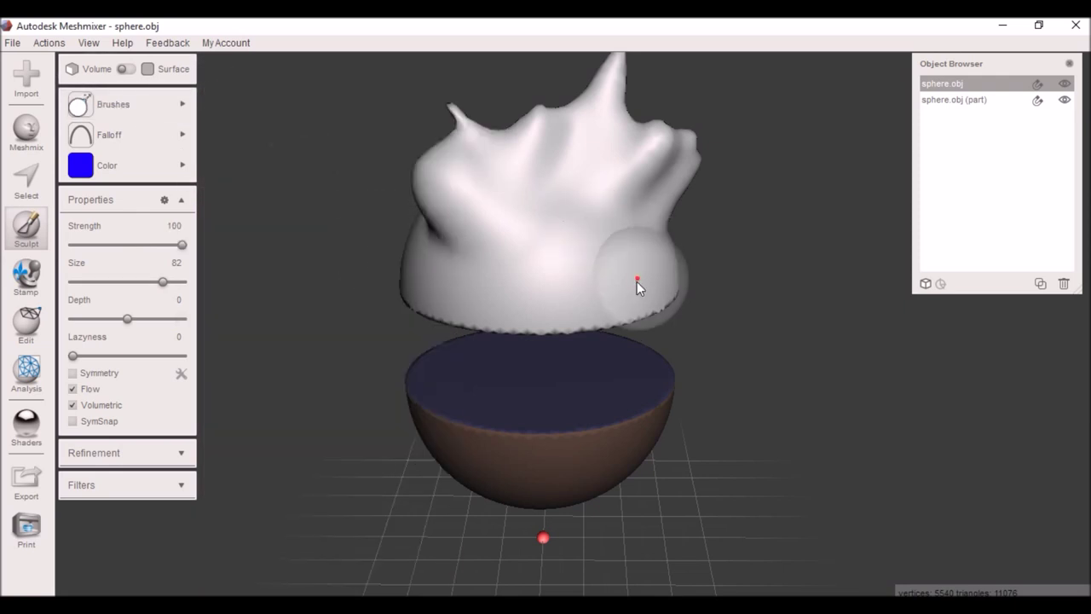
pyautogui.moveTo(638, 282)
pyautogui.mouseDown(button='right')
pyautogui.moveTo(458, 309)
pyautogui.moveTo(448, 295)
pyautogui.moveTo(492, 305)
pyautogui.mouseUp(button='right')
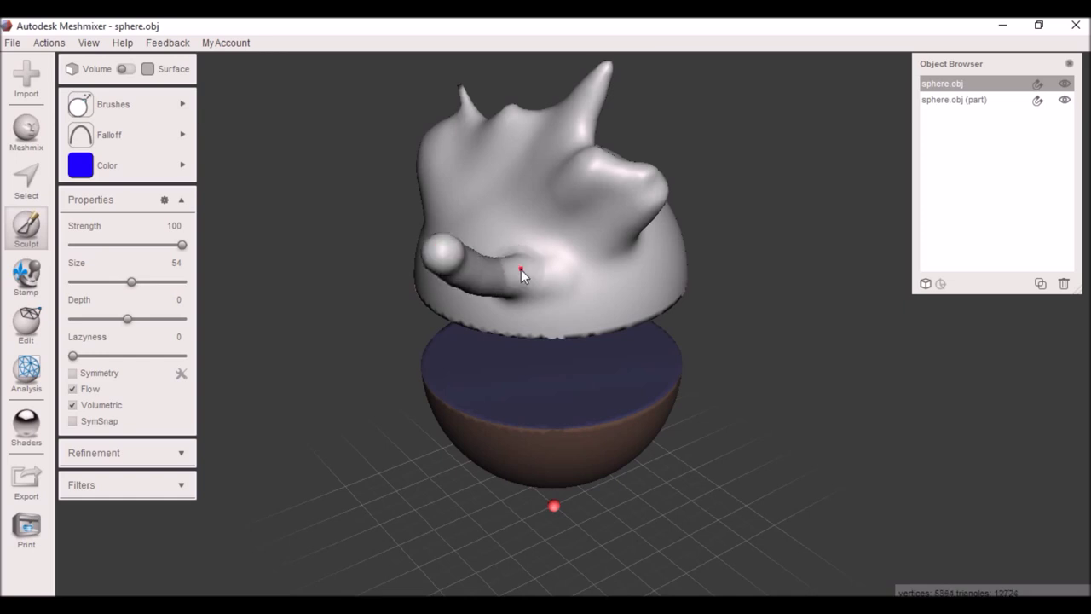
pyautogui.moveTo(591, 286); pyautogui.dragTo(447, 281, button='right')
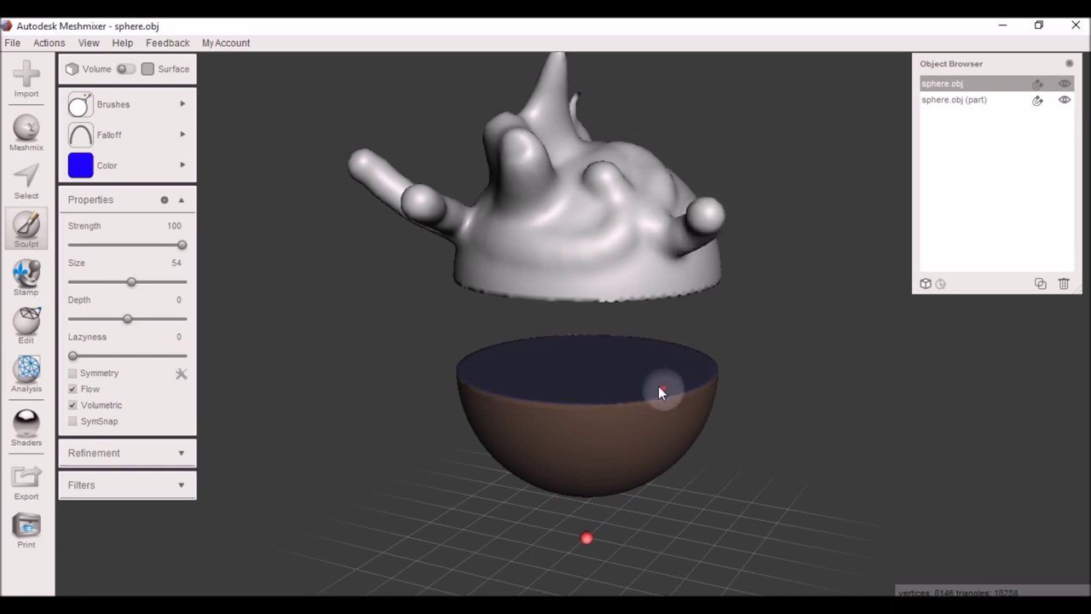
# Step: Draw curved raised ridges across the smooth back side of the upper hemisphere using the Draw2 brush at strength 100 and size 54
pyautogui.moveTo(658, 386)
pyautogui.mouseDown(button='right')
pyautogui.moveTo(456, 341)
pyautogui.moveTo(265, 378)
pyautogui.moveTo(355, 397)
pyautogui.mouseUp(button='right')
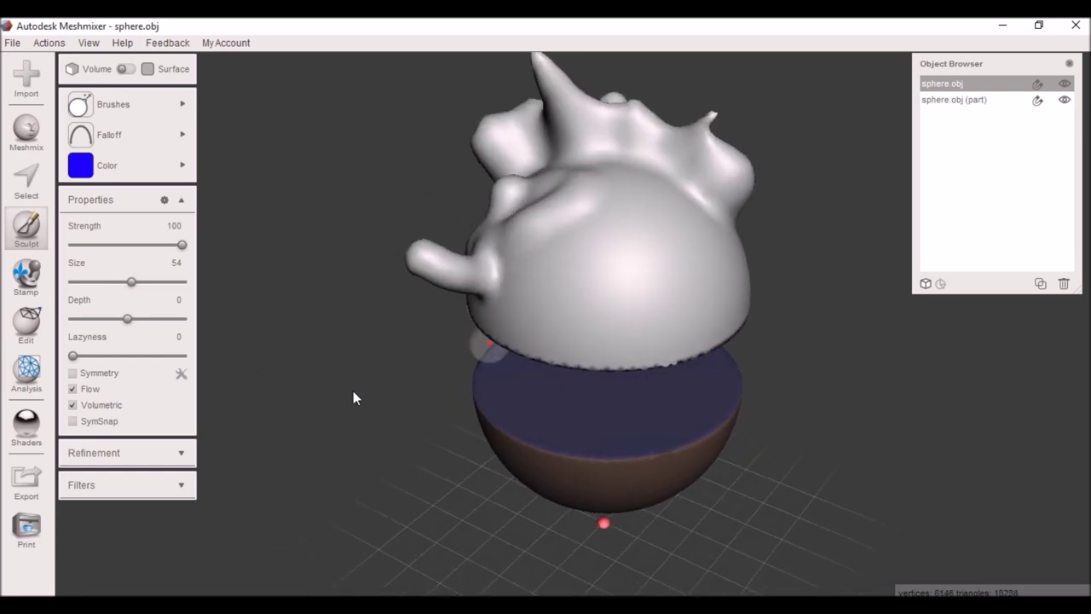
pyautogui.moveTo(141, 109)
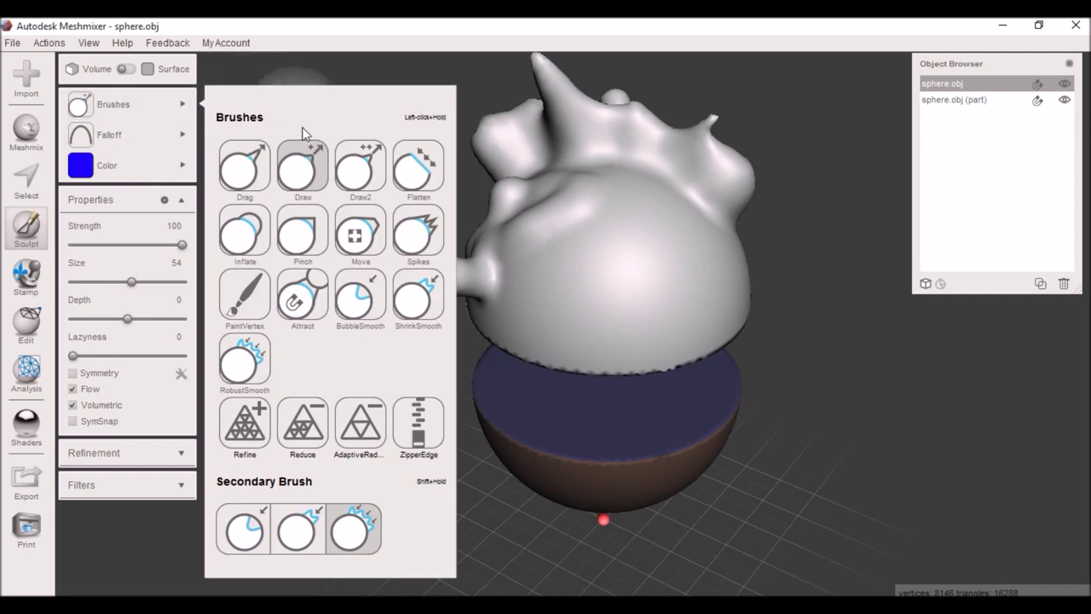
pyautogui.click(358, 175)
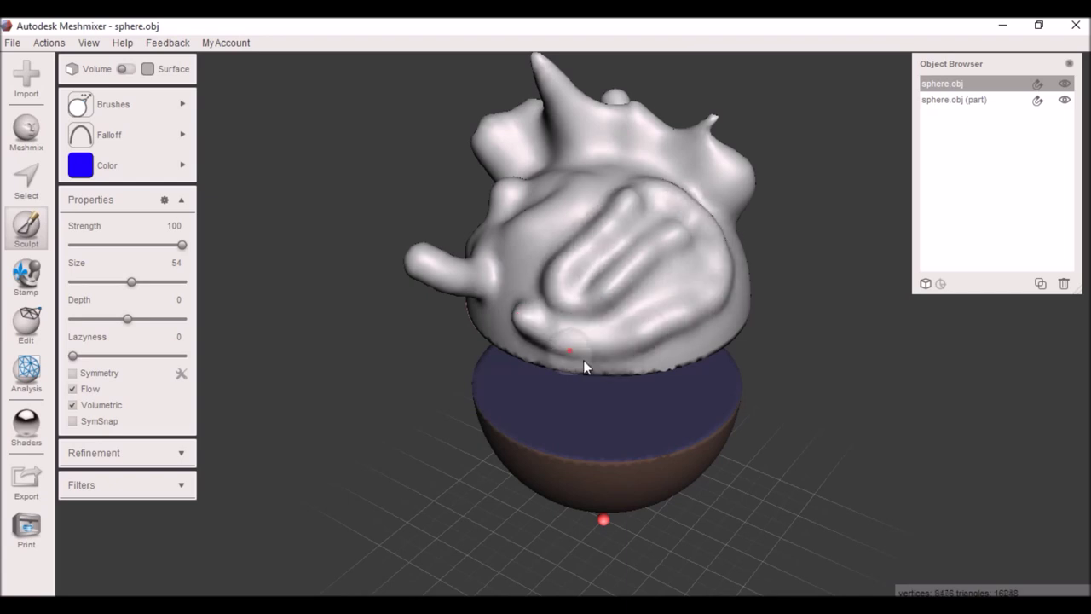
pyautogui.moveTo(583, 366)
pyautogui.mouseDown(button='right')
pyautogui.moveTo(570, 304)
pyautogui.moveTo(365, 270)
pyautogui.moveTo(652, 316)
pyautogui.moveTo(811, 264)
pyautogui.moveTo(594, 324)
pyautogui.moveTo(509, 333)
pyautogui.moveTo(534, 338)
pyautogui.mouseUp(button='right')
# Step: Flatten the ends of the paired tube protrusions using the Flatten brush with strength 87 and size 74
pyautogui.click(141, 93)
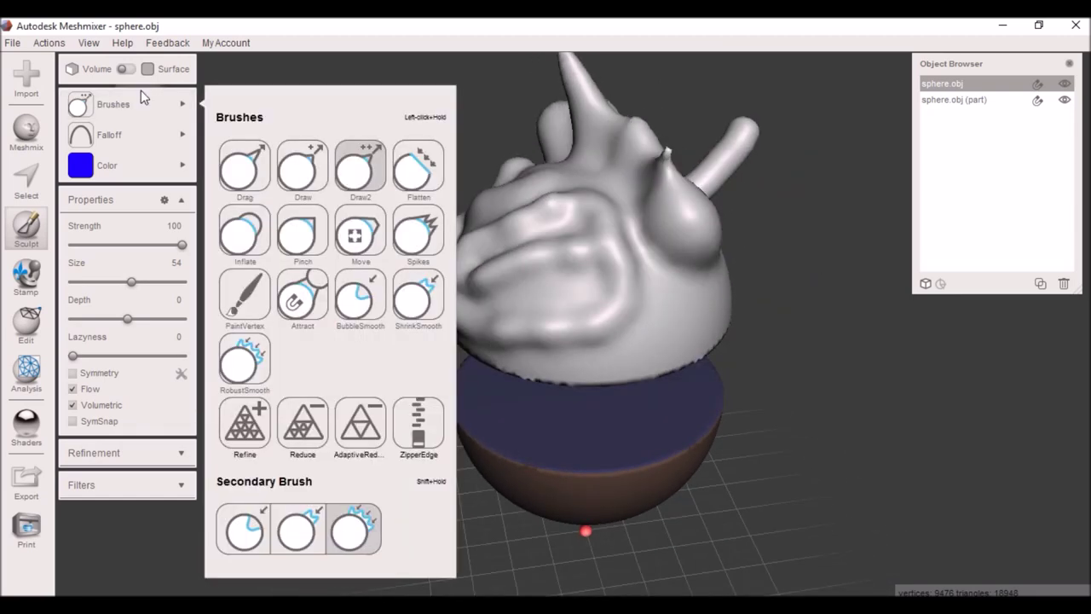
pyautogui.click(418, 176)
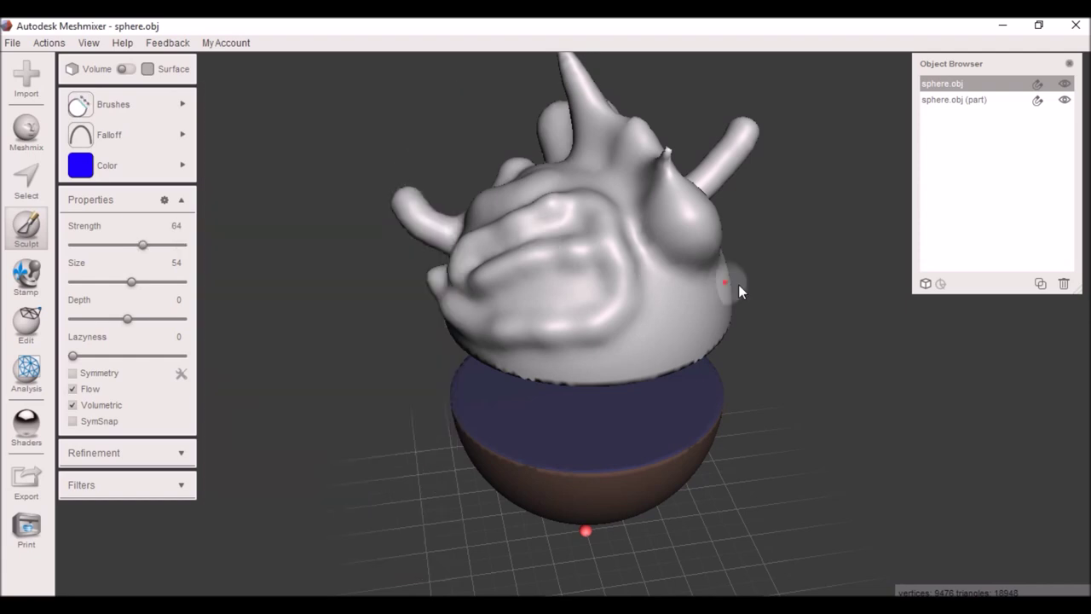
pyautogui.moveTo(738, 284)
pyautogui.mouseDown(button='right')
pyautogui.moveTo(713, 309)
pyautogui.moveTo(459, 302)
pyautogui.moveTo(481, 304)
pyautogui.moveTo(504, 287)
pyautogui.moveTo(492, 282)
pyautogui.mouseUp(button='right')
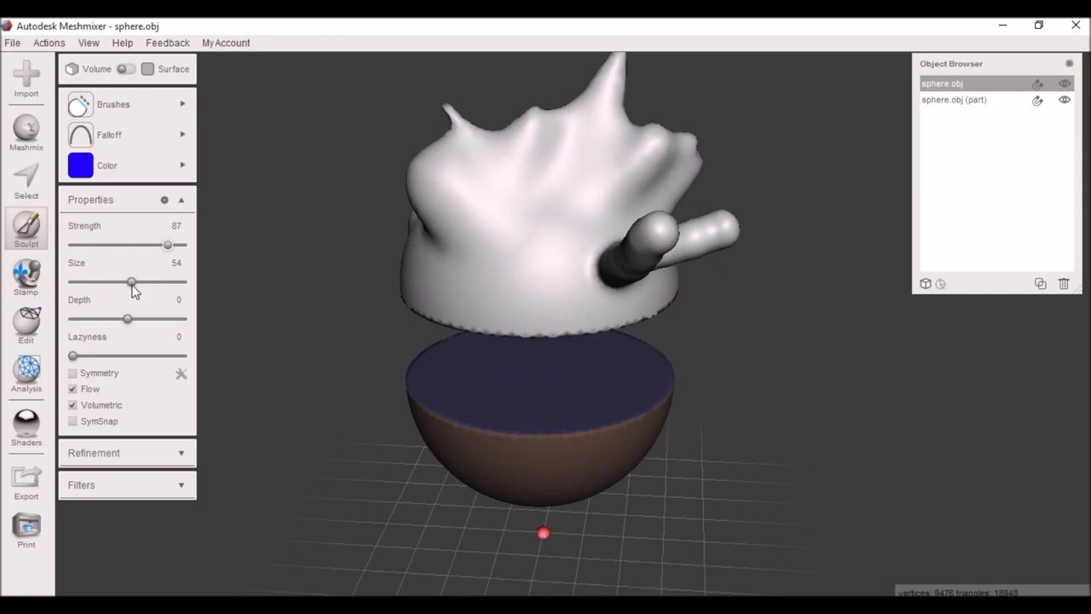
pyautogui.moveTo(180, 285); pyautogui.dragTo(153, 284)
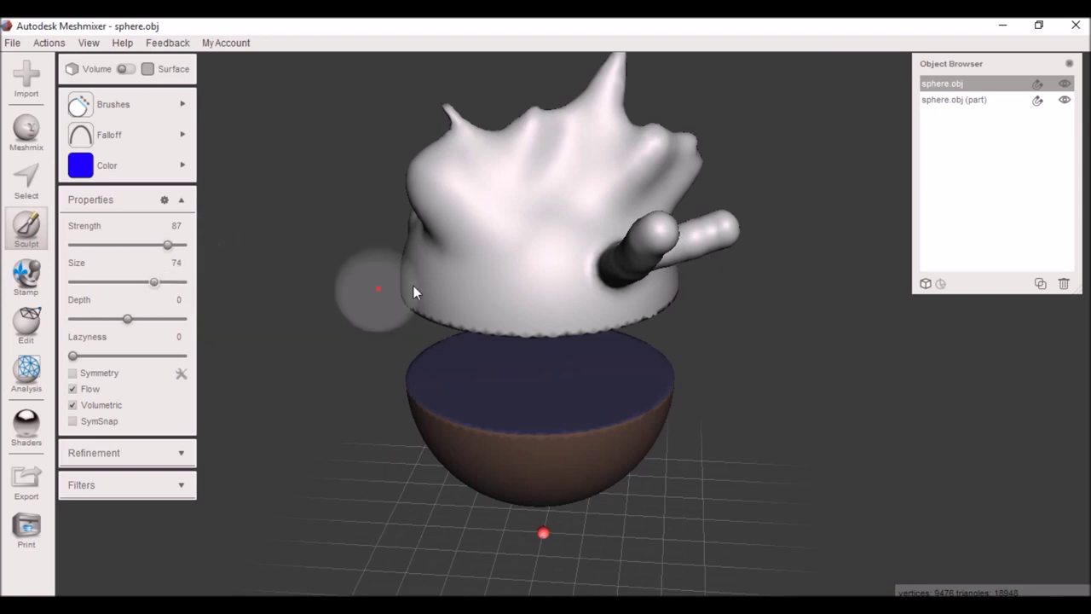
pyautogui.moveTo(662, 241)
pyautogui.mouseDown()
pyautogui.moveTo(628, 267)
pyautogui.moveTo(689, 239)
pyautogui.moveTo(665, 258)
pyautogui.moveTo(631, 245)
pyautogui.moveTo(639, 271)
pyautogui.moveTo(662, 259)
pyautogui.moveTo(613, 281)
pyautogui.mouseUp()
# Step: Flatten the remaining rounded protrusions on the top and side of the upper part with the Flatten brush
pyautogui.moveTo(601, 284)
pyautogui.mouseDown(button='right')
pyautogui.moveTo(570, 320)
pyautogui.moveTo(497, 297)
pyautogui.mouseUp(button='right')
pyautogui.scroll(5, 524, 291)
pyautogui.moveTo(518, 281); pyautogui.dragTo(559, 412, button='middle')
pyautogui.moveTo(795, 421); pyautogui.dragTo(622, 426, button='right')
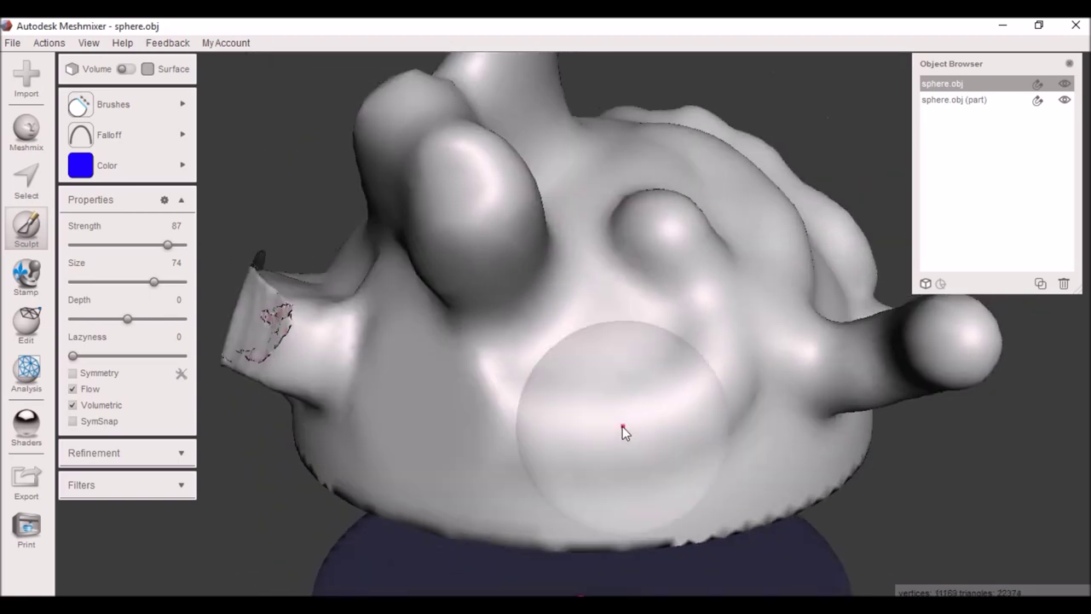
pyautogui.scroll(-3, 616, 400)
pyautogui.scroll(-2, 617, 399)
pyautogui.moveTo(779, 348)
pyautogui.mouseDown()
pyautogui.moveTo(774, 335)
pyautogui.moveTo(660, 338)
pyautogui.moveTo(517, 260)
pyautogui.moveTo(487, 225)
pyautogui.moveTo(575, 302)
pyautogui.moveTo(612, 261)
pyautogui.moveTo(551, 206)
pyautogui.moveTo(545, 126)
pyautogui.moveTo(542, 195)
pyautogui.moveTo(587, 201)
pyautogui.mouseUp()
# Step: Swell the flattened tube stub and the surface around the large side bump using the Inflate brush at strength 50 and size 74
pyautogui.moveTo(128, 106)
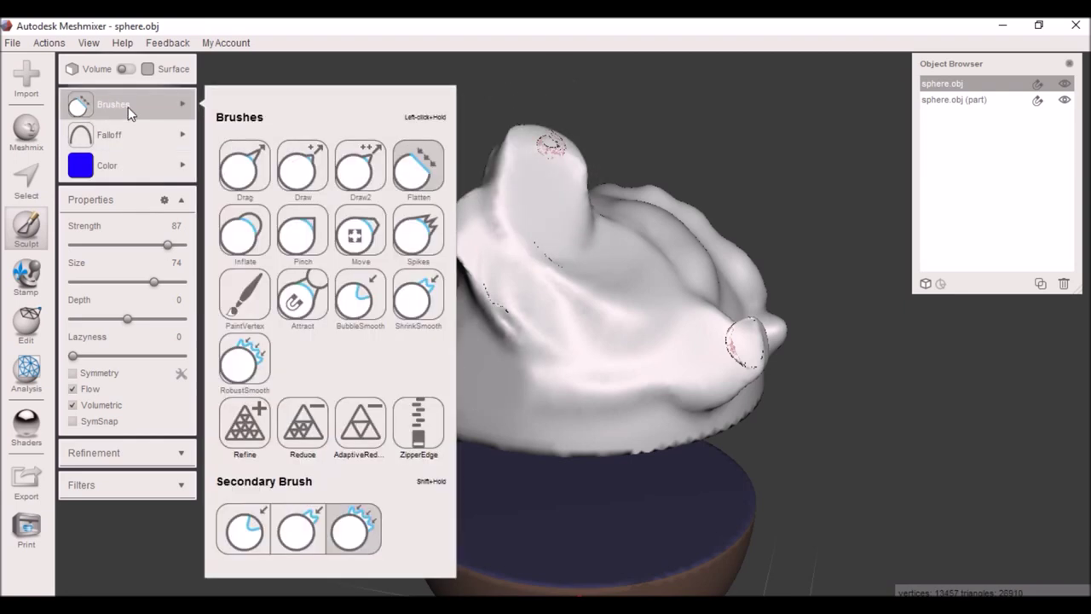
pyautogui.click(256, 241)
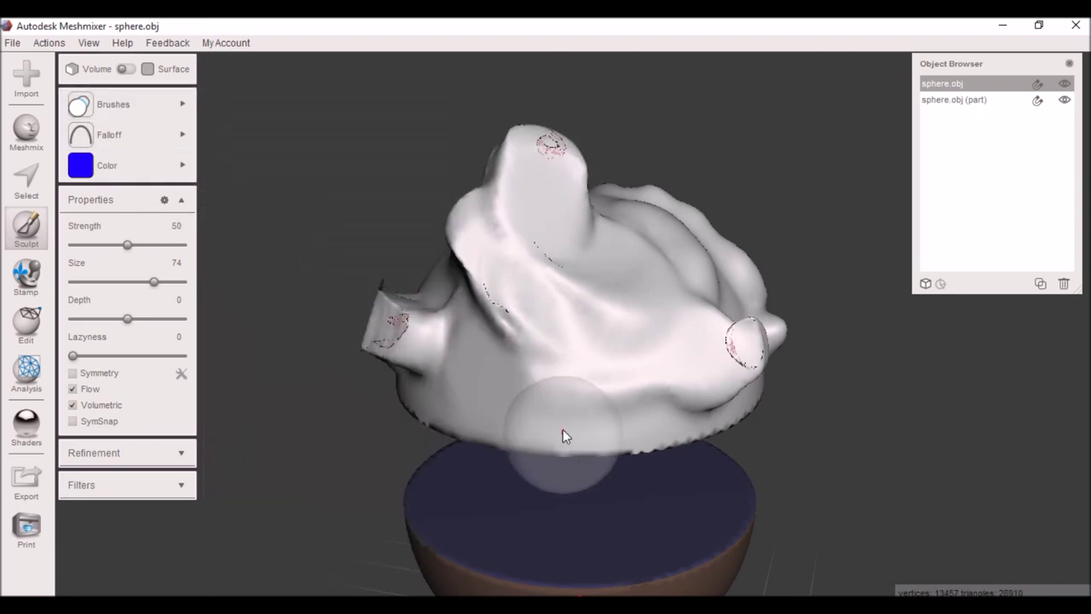
pyautogui.moveTo(563, 438)
pyautogui.mouseDown(button='right')
pyautogui.moveTo(789, 389)
pyautogui.moveTo(901, 429)
pyautogui.moveTo(738, 393)
pyautogui.moveTo(355, 366)
pyautogui.mouseUp(button='right')
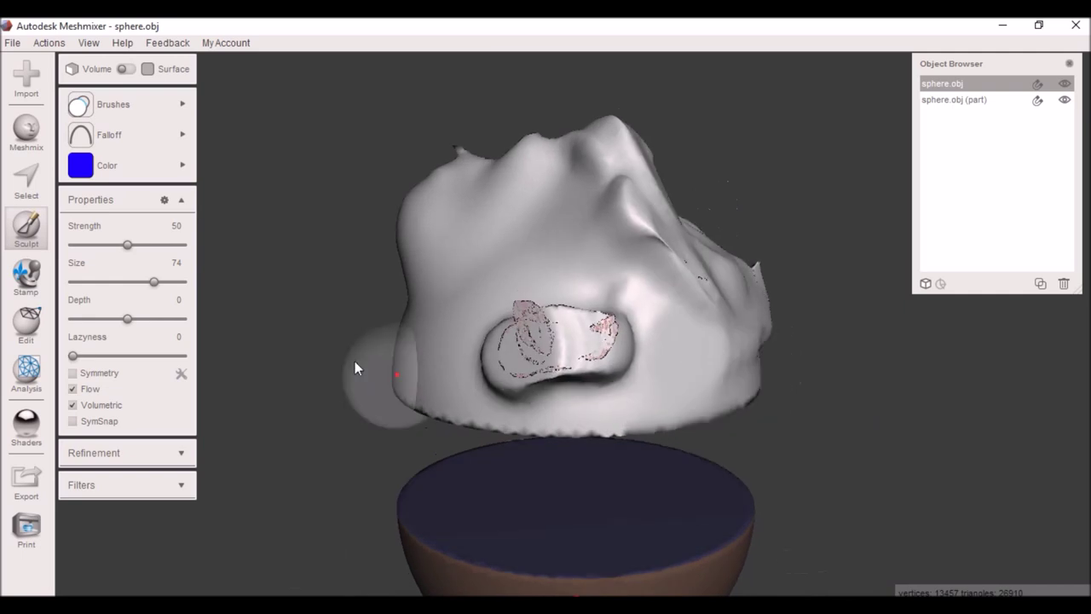
pyautogui.moveTo(423, 332)
pyautogui.mouseDown()
pyautogui.moveTo(516, 264)
pyautogui.moveTo(575, 267)
pyautogui.moveTo(648, 303)
pyautogui.moveTo(569, 250)
pyautogui.moveTo(503, 242)
pyautogui.moveTo(601, 225)
pyautogui.moveTo(673, 330)
pyautogui.moveTo(655, 394)
pyautogui.moveTo(563, 404)
pyautogui.moveTo(492, 365)
pyautogui.moveTo(531, 286)
pyautogui.moveTo(501, 304)
pyautogui.moveTo(614, 295)
pyautogui.moveTo(672, 375)
pyautogui.moveTo(547, 381)
pyautogui.mouseUp()
pyautogui.moveTo(547, 381); pyautogui.dragTo(788, 398, button='right')
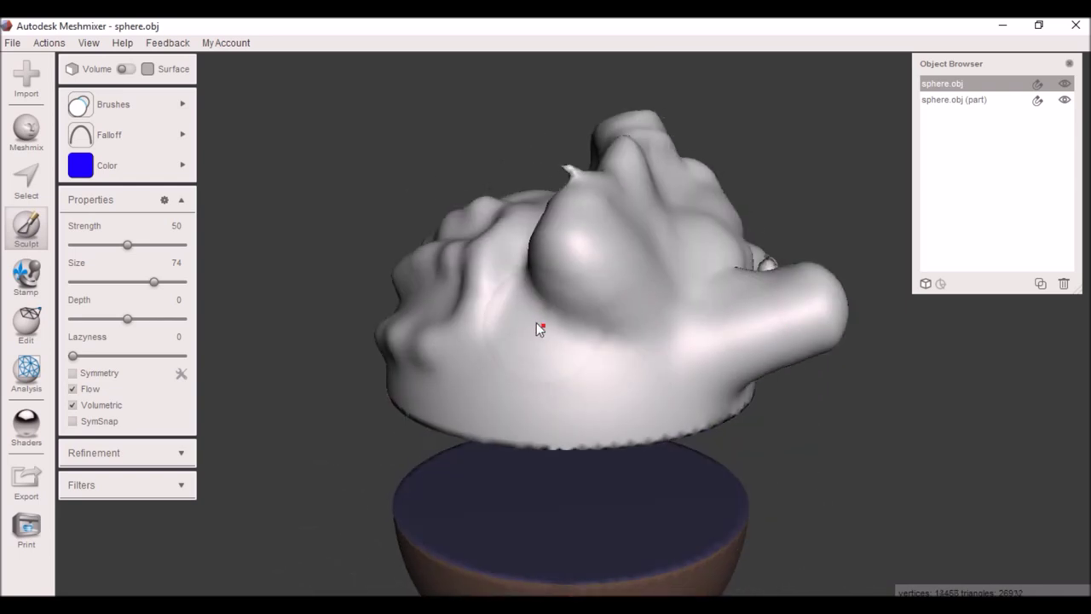
pyautogui.moveTo(538, 324)
pyautogui.mouseDown()
pyautogui.moveTo(499, 333)
pyautogui.moveTo(539, 269)
pyautogui.moveTo(593, 330)
pyautogui.mouseUp()
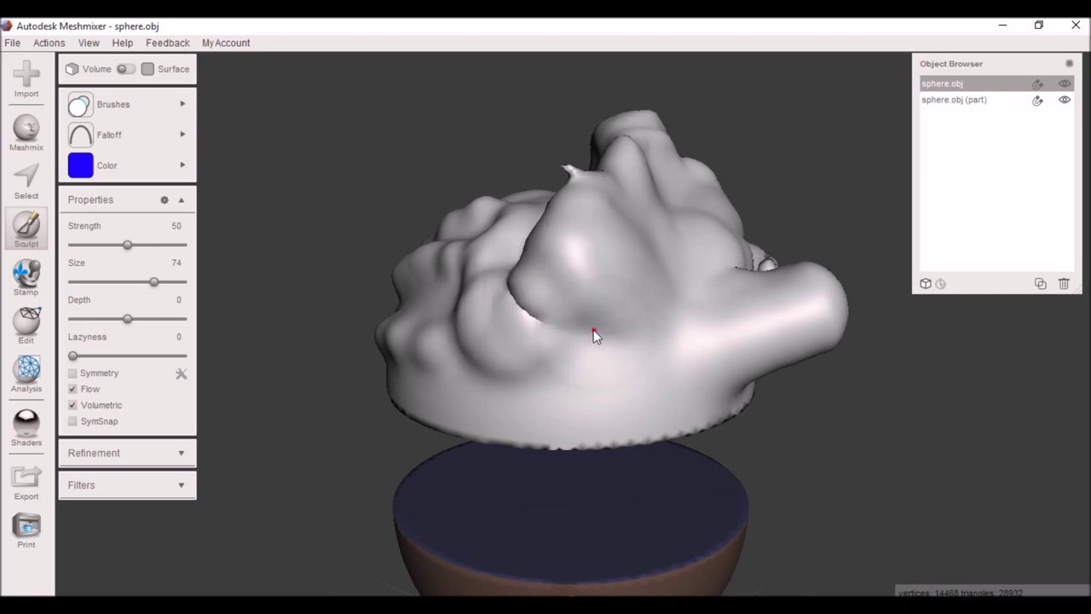
# Step: Pinch the surface beside the large rounded protrusion into a sharp crease using the Pinch brush at strength 50 and size 74
pyautogui.moveTo(736, 388); pyautogui.dragTo(605, 372, button='right')
pyautogui.moveTo(154, 139)
pyautogui.moveTo(162, 109)
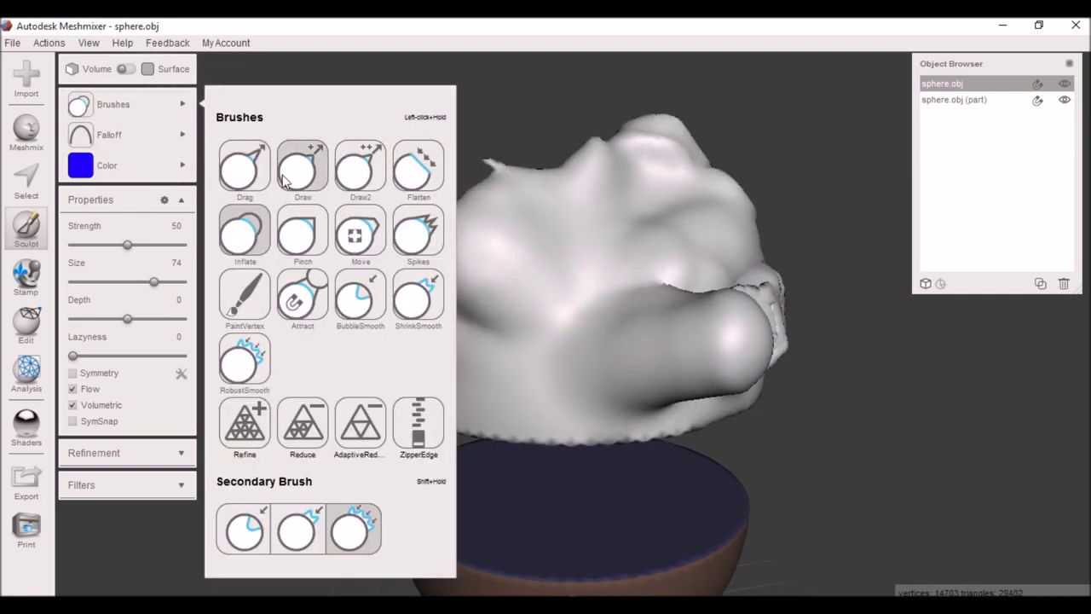
pyautogui.click(303, 244)
pyautogui.moveTo(721, 402)
pyautogui.mouseDown(button='right')
pyautogui.moveTo(627, 435)
pyautogui.moveTo(449, 456)
pyautogui.moveTo(551, 409)
pyautogui.moveTo(563, 374)
pyautogui.moveTo(525, 386)
pyautogui.moveTo(603, 301)
pyautogui.moveTo(611, 277)
pyautogui.mouseUp(button='right')
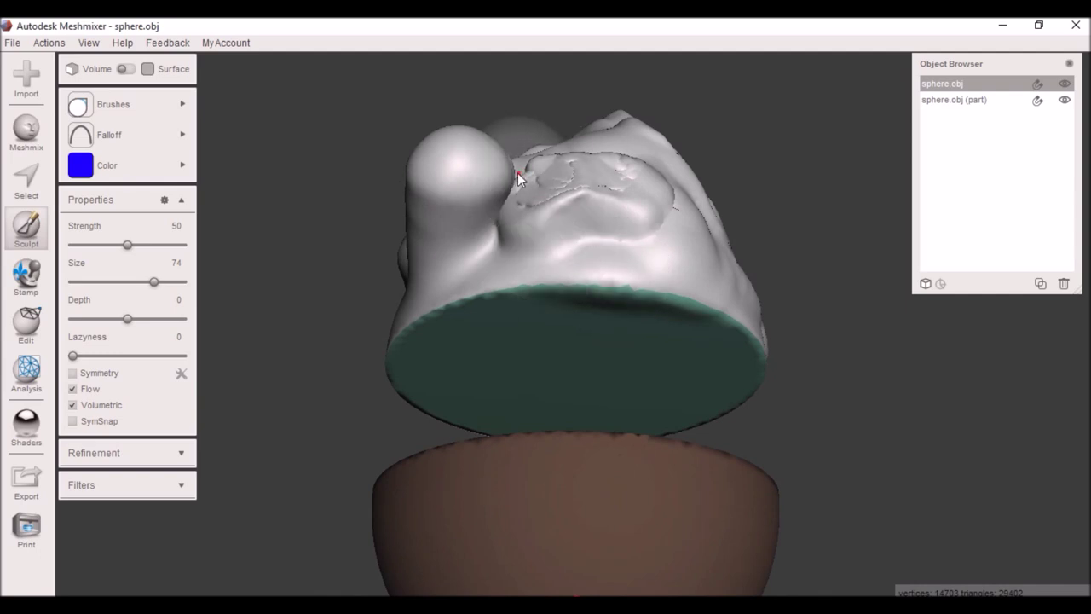
pyautogui.moveTo(529, 179)
pyautogui.mouseDown()
pyautogui.moveTo(515, 174)
pyautogui.moveTo(508, 237)
pyautogui.moveTo(514, 192)
pyautogui.moveTo(566, 180)
pyautogui.moveTo(504, 176)
pyautogui.moveTo(478, 150)
pyautogui.moveTo(551, 189)
pyautogui.moveTo(608, 195)
pyautogui.moveTo(621, 179)
pyautogui.mouseUp()
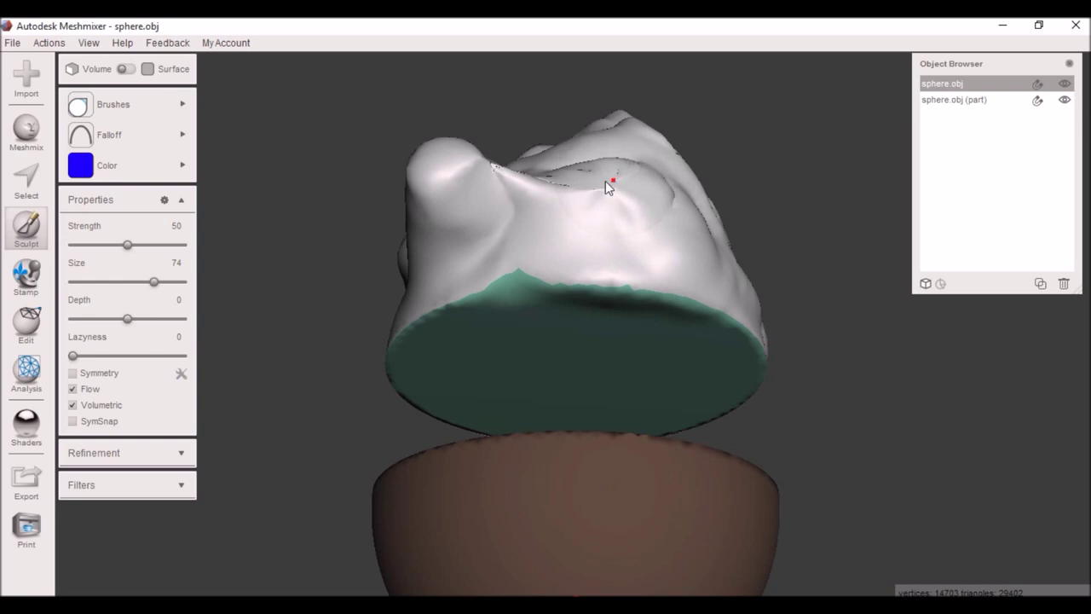
pyautogui.moveTo(605, 181); pyautogui.dragTo(553, 394, button='right')
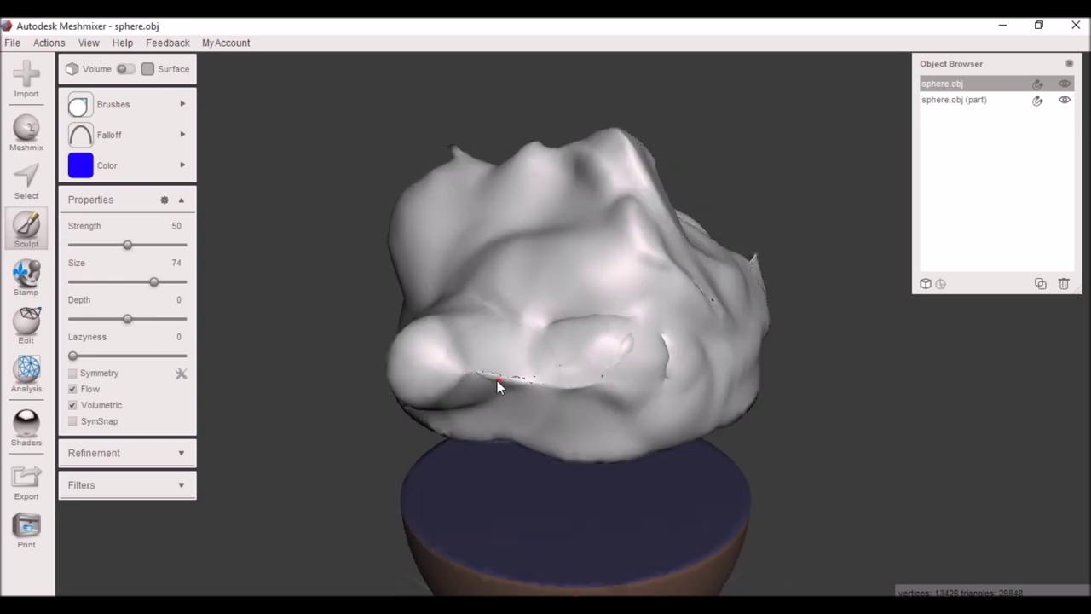
pyautogui.moveTo(498, 381)
pyautogui.mouseDown()
pyautogui.moveTo(470, 381)
pyautogui.moveTo(591, 375)
pyautogui.moveTo(626, 353)
pyautogui.moveTo(653, 370)
pyautogui.moveTo(572, 343)
pyautogui.moveTo(615, 345)
pyautogui.moveTo(624, 364)
pyautogui.moveTo(585, 382)
pyautogui.moveTo(605, 374)
pyautogui.moveTo(491, 343)
pyautogui.moveTo(461, 386)
pyautogui.moveTo(436, 381)
pyautogui.moveTo(447, 369)
pyautogui.mouseUp()
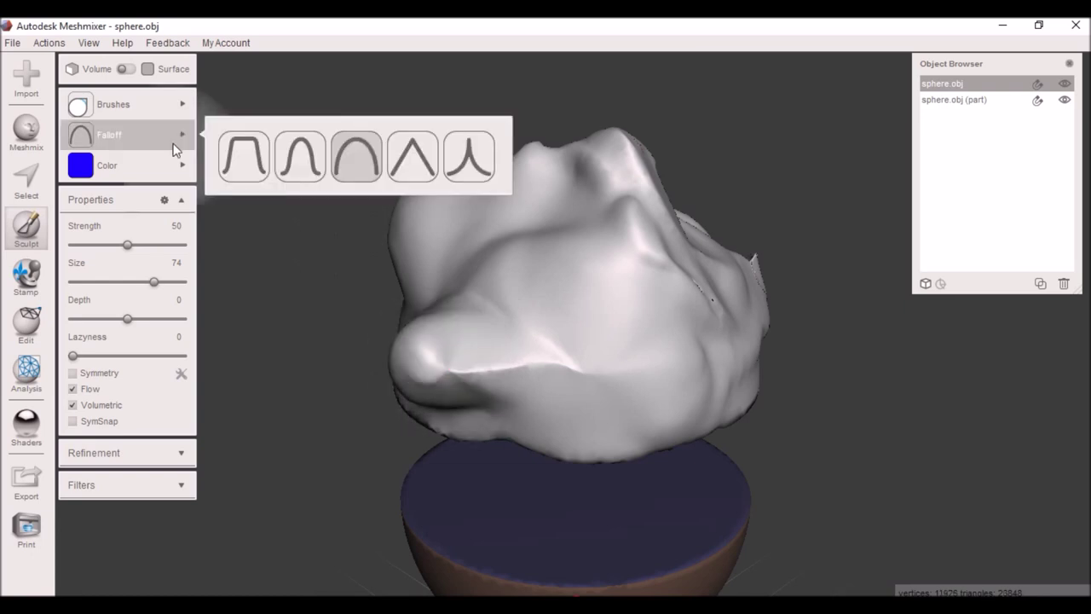
# Step: Stretch the pointed side protrusion of the upper part far outward using the Move brush at strength 50, size 74 and depth 50
pyautogui.moveTo(151, 103)
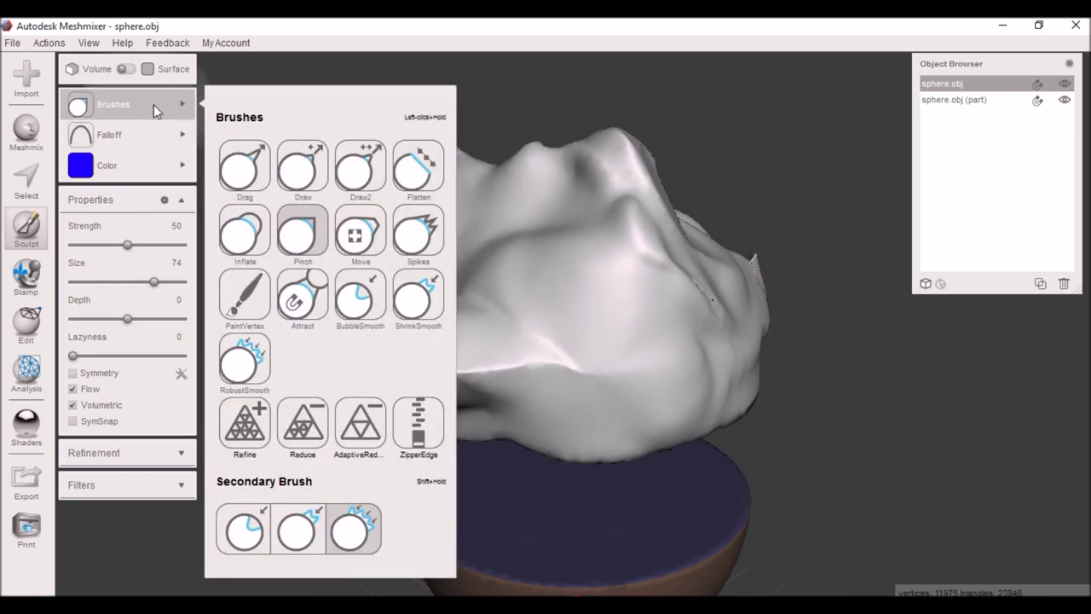
pyautogui.click(356, 236)
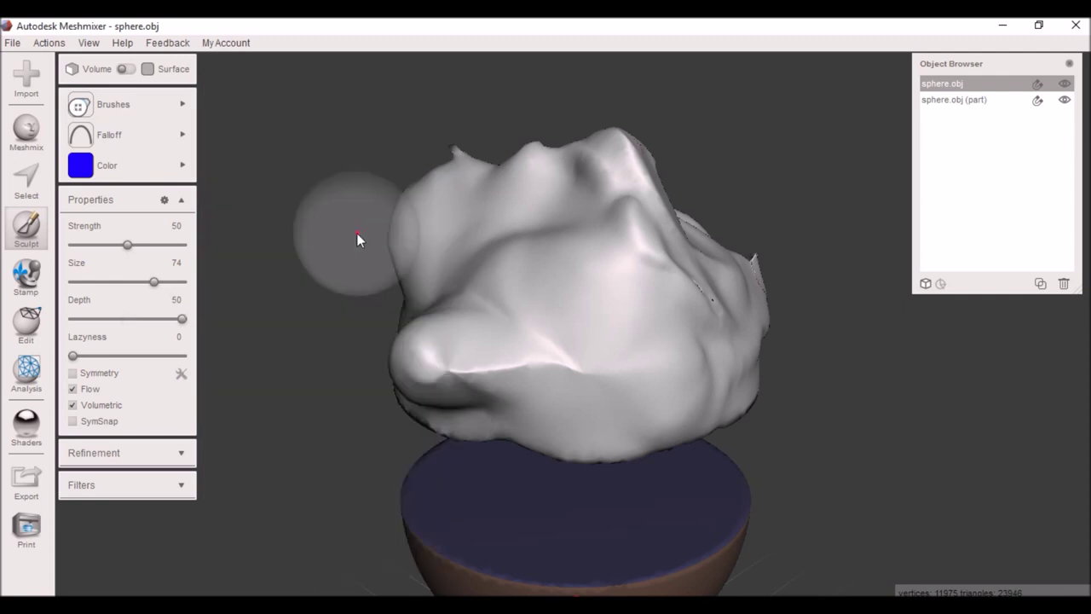
pyautogui.moveTo(596, 457); pyautogui.dragTo(488, 456, button='right')
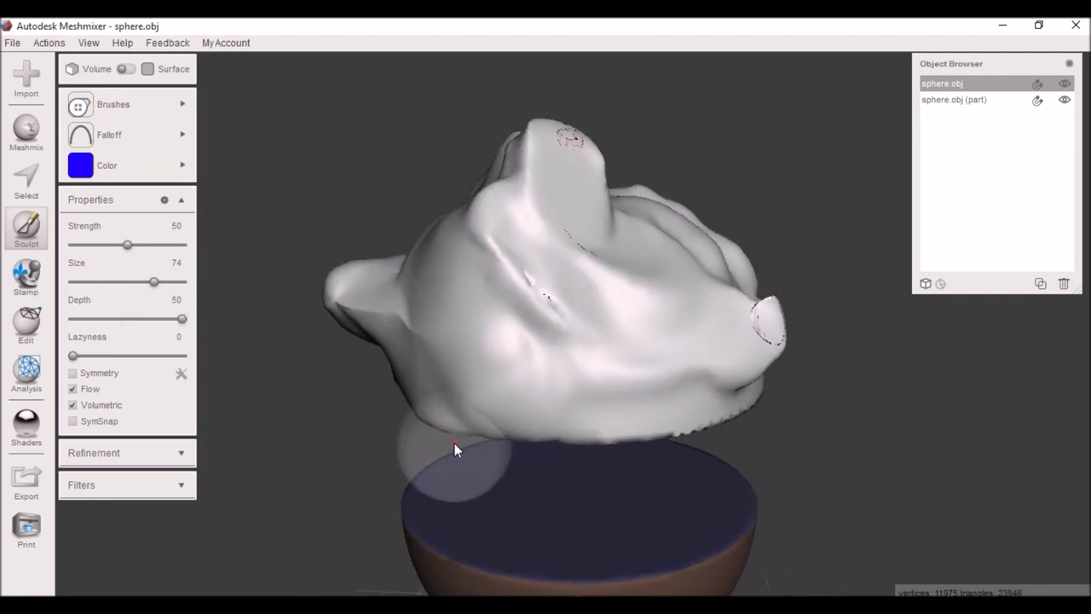
pyautogui.moveTo(339, 296)
pyautogui.mouseDown()
pyautogui.moveTo(258, 309)
pyautogui.moveTo(245, 256)
pyautogui.moveTo(223, 268)
pyautogui.moveTo(221, 396)
pyautogui.moveTo(270, 529)
pyautogui.moveTo(324, 507)
pyautogui.moveTo(339, 418)
pyautogui.moveTo(288, 384)
pyautogui.moveTo(380, 395)
pyautogui.moveTo(289, 375)
pyautogui.moveTo(239, 427)
pyautogui.moveTo(166, 554)
pyautogui.moveTo(307, 511)
pyautogui.moveTo(323, 315)
pyautogui.moveTo(361, 188)
pyautogui.moveTo(419, 196)
pyautogui.moveTo(222, 59)
pyautogui.moveTo(256, 110)
pyautogui.moveTo(228, 266)
pyautogui.moveTo(173, 341)
pyautogui.mouseUp()
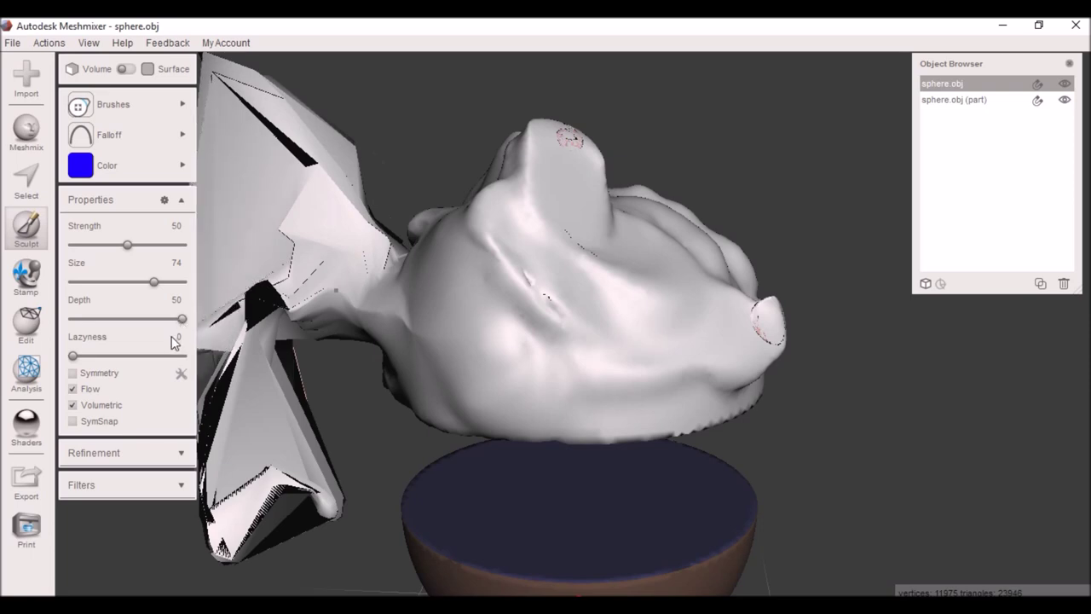
pyautogui.moveTo(328, 368)
pyautogui.mouseDown(button='right')
pyautogui.moveTo(559, 398)
pyautogui.moveTo(585, 366)
pyautogui.moveTo(563, 342)
pyautogui.mouseUp(button='right')
pyautogui.moveTo(562, 343)
pyautogui.mouseDown()
pyautogui.moveTo(577, 275)
pyautogui.moveTo(767, 259)
pyautogui.moveTo(338, 314)
pyautogui.mouseUp()
pyautogui.moveTo(338, 314)
pyautogui.mouseDown(button='right')
pyautogui.moveTo(802, 425)
pyautogui.moveTo(840, 450)
pyautogui.moveTo(779, 366)
pyautogui.moveTo(665, 368)
pyautogui.moveTo(552, 392)
pyautogui.mouseUp(button='right')
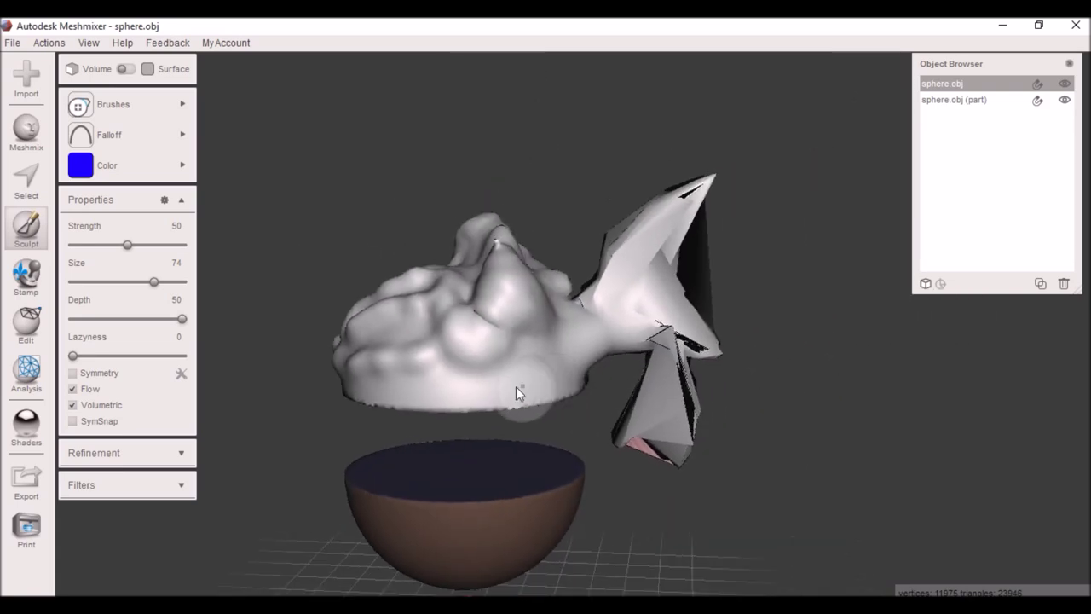
# Step: Raise a row of spikes along the side just above the cut rim using the Spikes brush with the sharpest falloff, strength 55 and size 74
pyautogui.moveTo(162, 119)
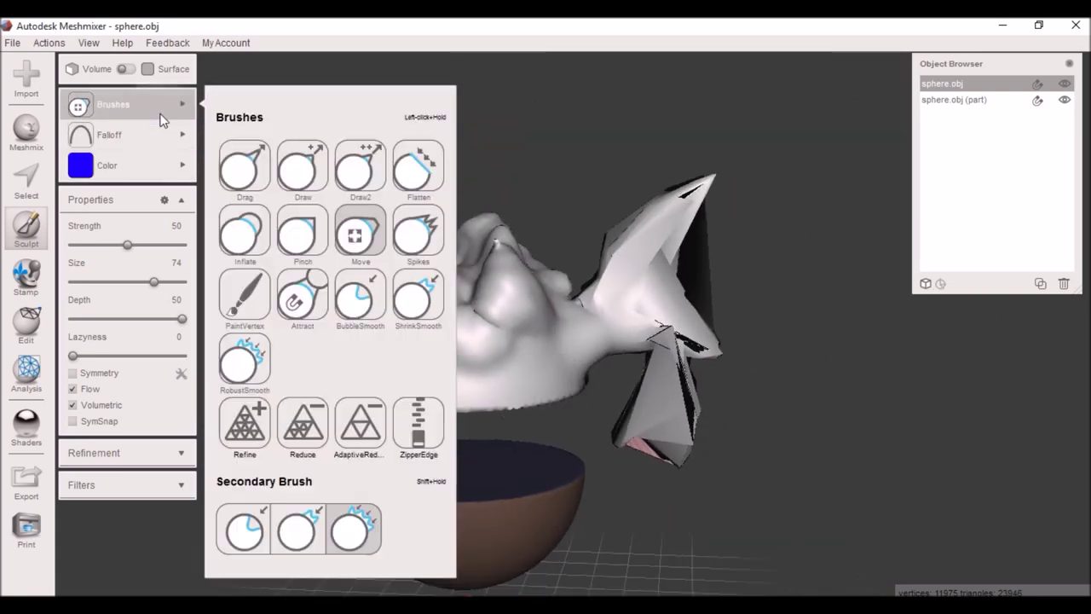
pyautogui.click(419, 236)
pyautogui.moveTo(640, 452)
pyautogui.mouseDown(button='right')
pyautogui.moveTo(550, 408)
pyautogui.moveTo(546, 388)
pyautogui.mouseUp(button='right')
pyautogui.moveTo(162, 135)
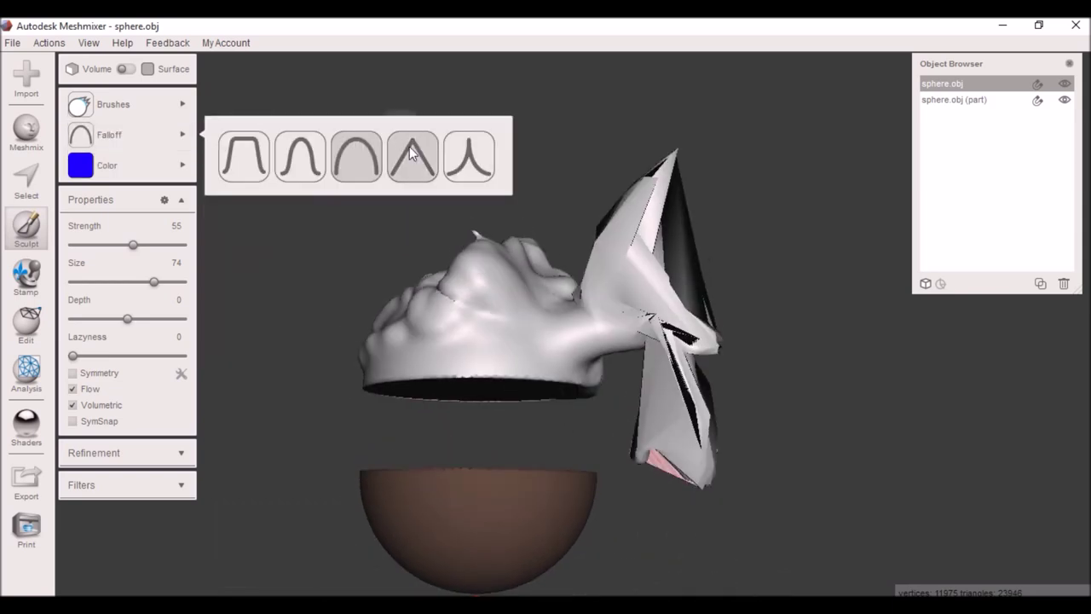
pyautogui.click(465, 155)
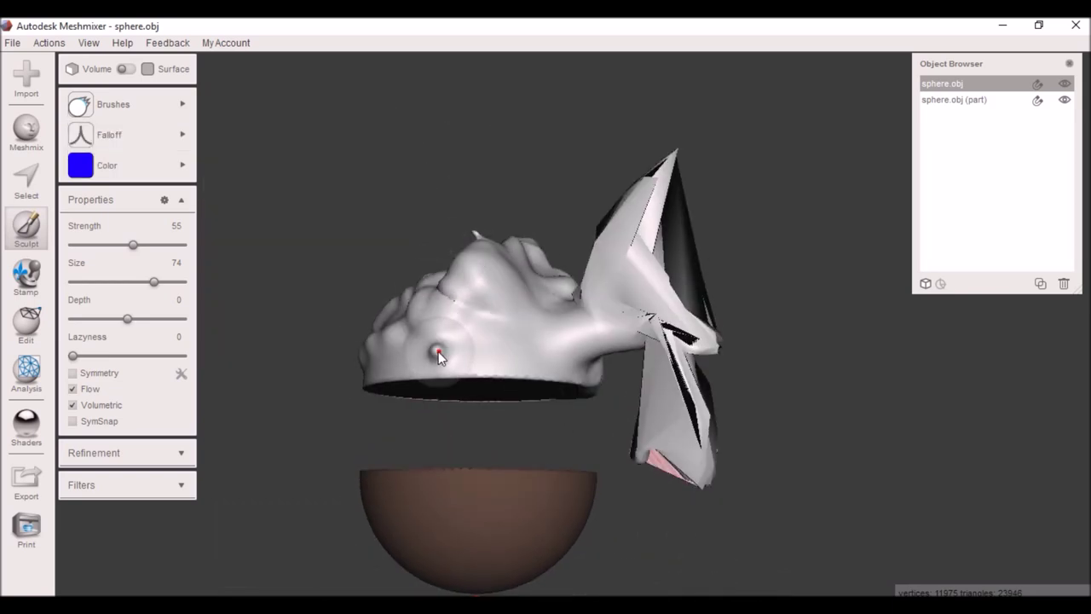
pyautogui.click(481, 346)
pyautogui.click(518, 351)
pyautogui.moveTo(535, 366)
pyautogui.mouseDown(button='right')
pyautogui.moveTo(543, 374)
pyautogui.moveTo(574, 249)
pyautogui.moveTo(605, 224)
pyautogui.mouseUp(button='right')
pyautogui.click(501, 242)
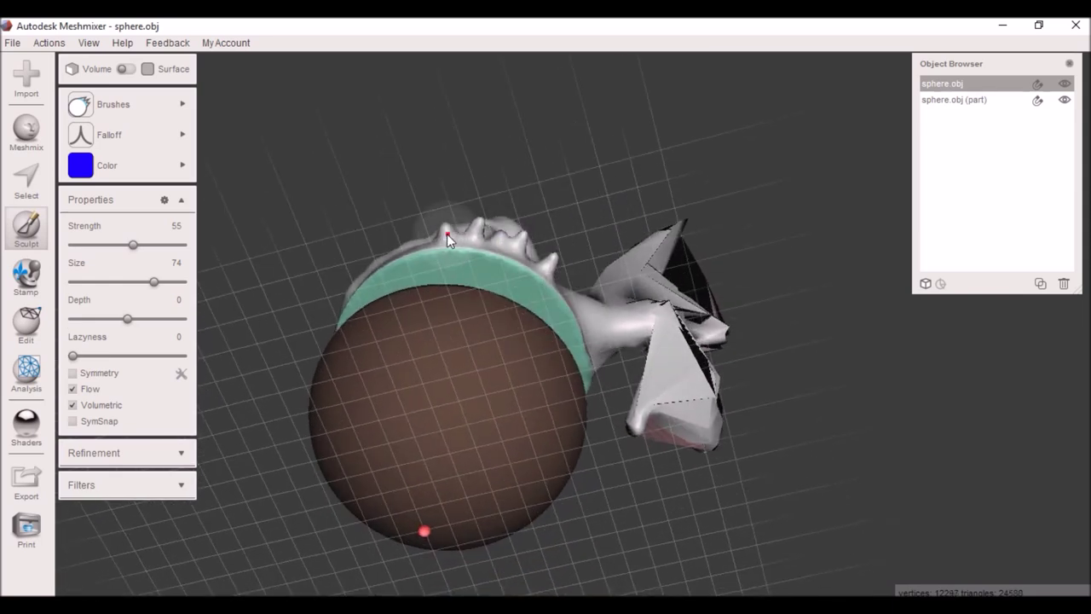
pyautogui.moveTo(447, 235); pyautogui.dragTo(433, 213)
pyautogui.click(407, 238)
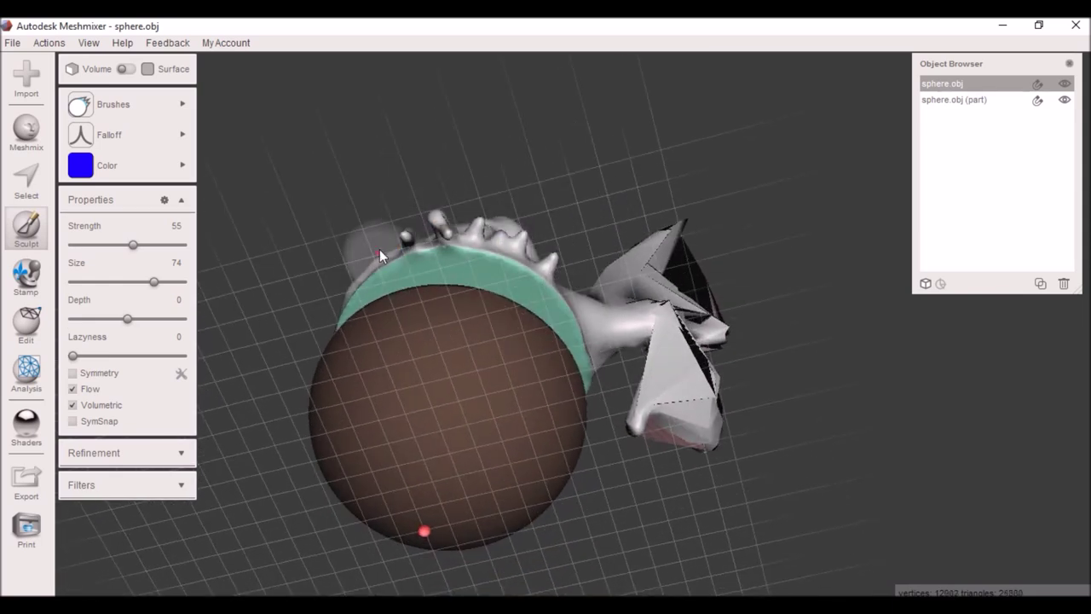
# Step: Cover the grooved side of the upper part with scattered spikes using the Spikes brush at strength 55 and size 74
pyautogui.moveTo(403, 277); pyautogui.dragTo(650, 470, button='right')
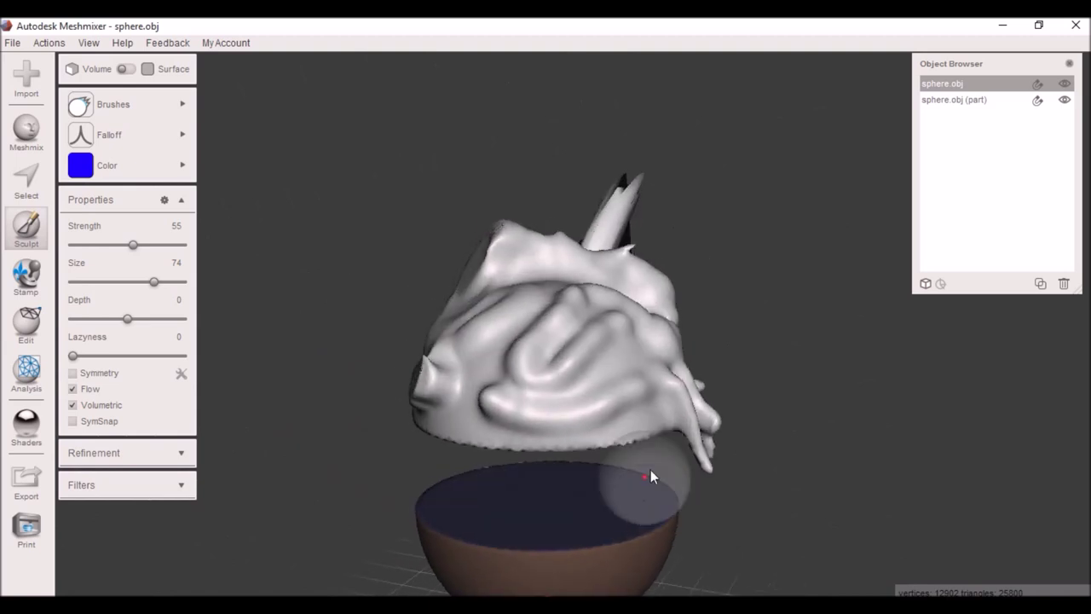
pyautogui.click(652, 405)
pyautogui.click(684, 397)
pyautogui.click(611, 377)
pyautogui.click(476, 333)
pyautogui.click(468, 308)
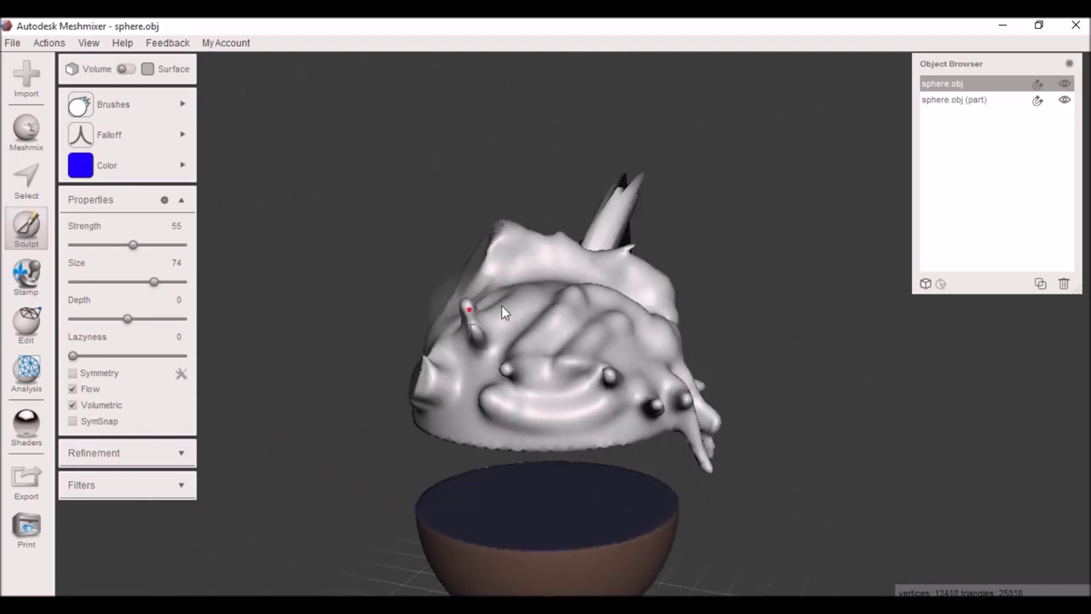
pyautogui.click(535, 287)
pyautogui.click(563, 328)
pyautogui.click(515, 388)
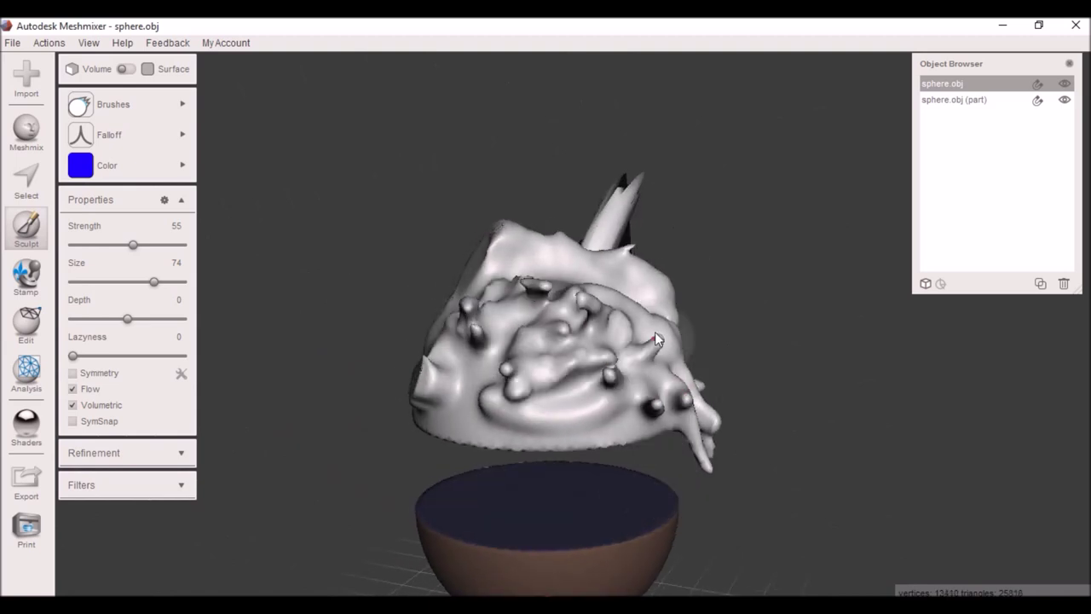
# Step: Stroke the PaintVertex brush over the large side bulge at strength 35 and size 74, and smooth the stretched fin
pyautogui.moveTo(560, 420)
pyautogui.mouseDown(button='right')
pyautogui.moveTo(348, 411)
pyautogui.moveTo(237, 450)
pyautogui.moveTo(249, 440)
pyautogui.mouseUp(button='right')
pyautogui.moveTo(130, 104)
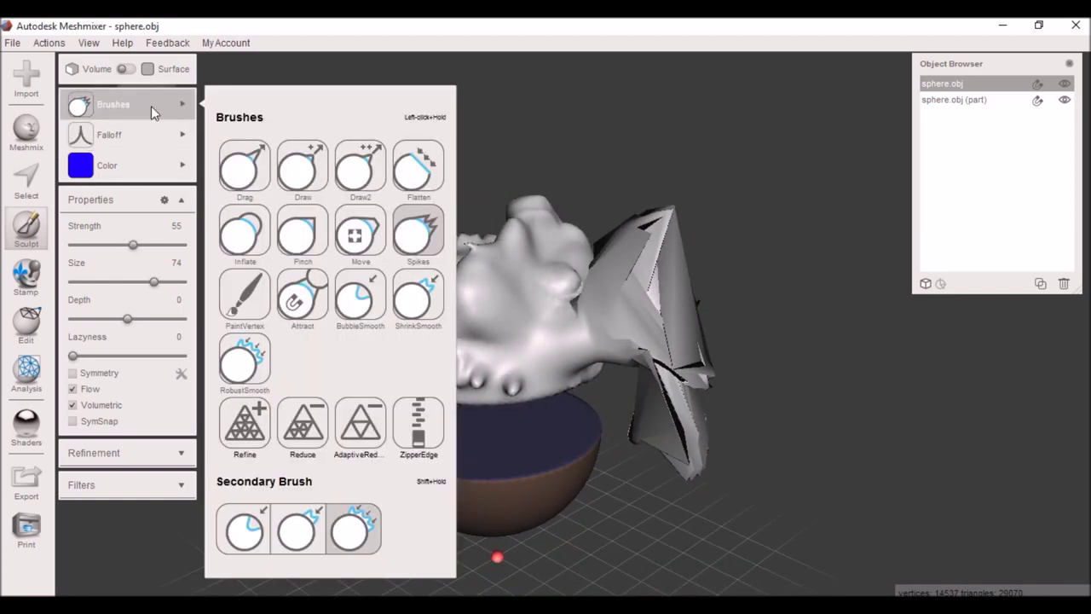
pyautogui.click(250, 303)
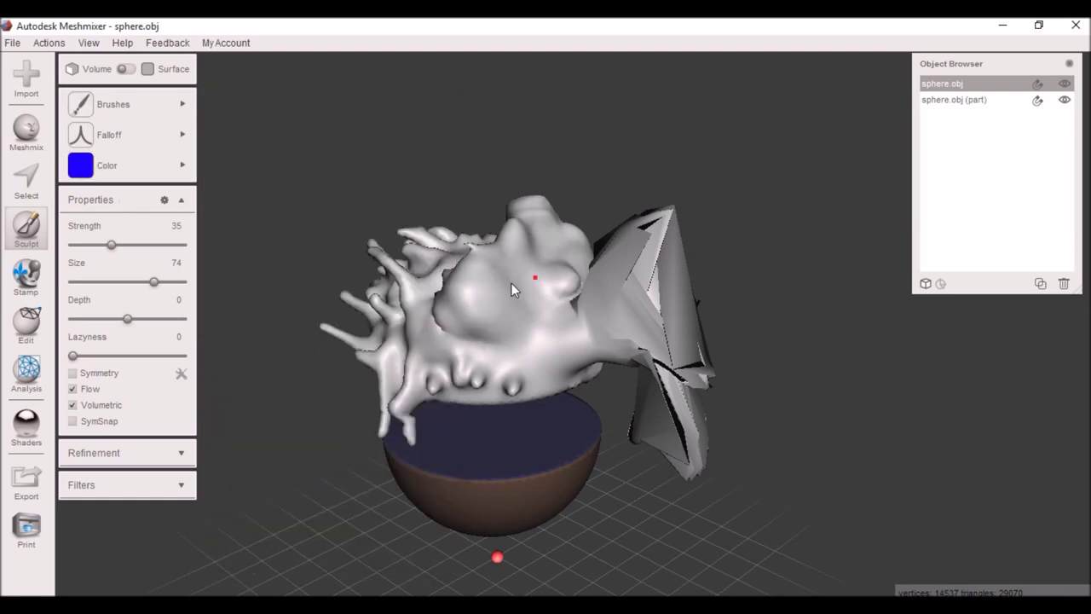
pyautogui.moveTo(511, 282)
pyautogui.keyDown('shift'); pyautogui.mouseDown()
pyautogui.moveTo(552, 337)
pyautogui.moveTo(586, 283)
pyautogui.moveTo(495, 318)
pyautogui.mouseUp(); pyautogui.keyUp('shift')
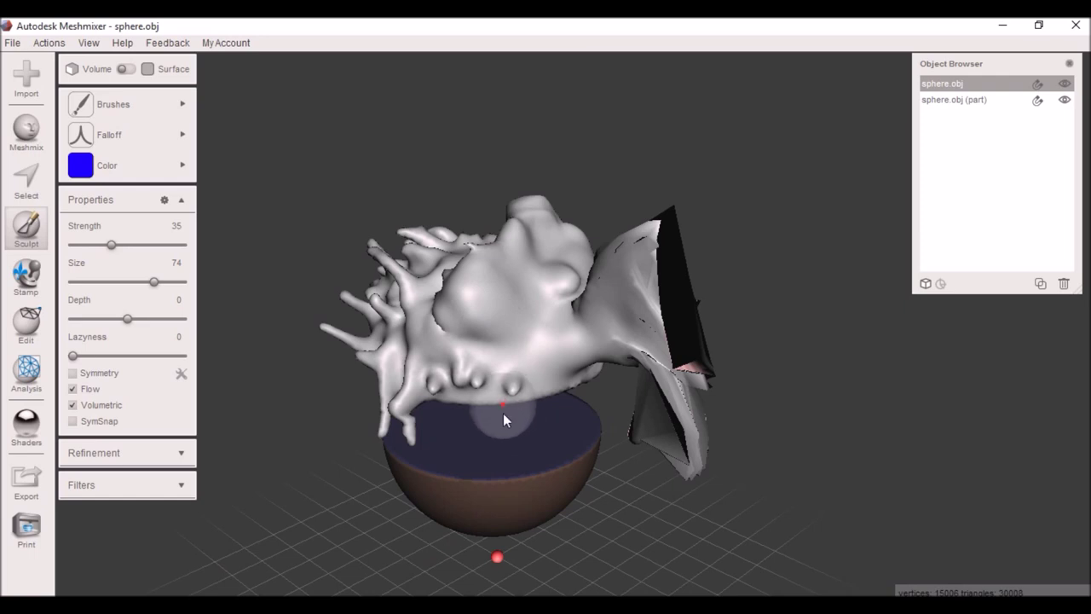
# Step: Switch the mesh display to vertex colours and paint blue over the large side bulge at strength 35 and size 74
pyautogui.moveTo(100, 171)
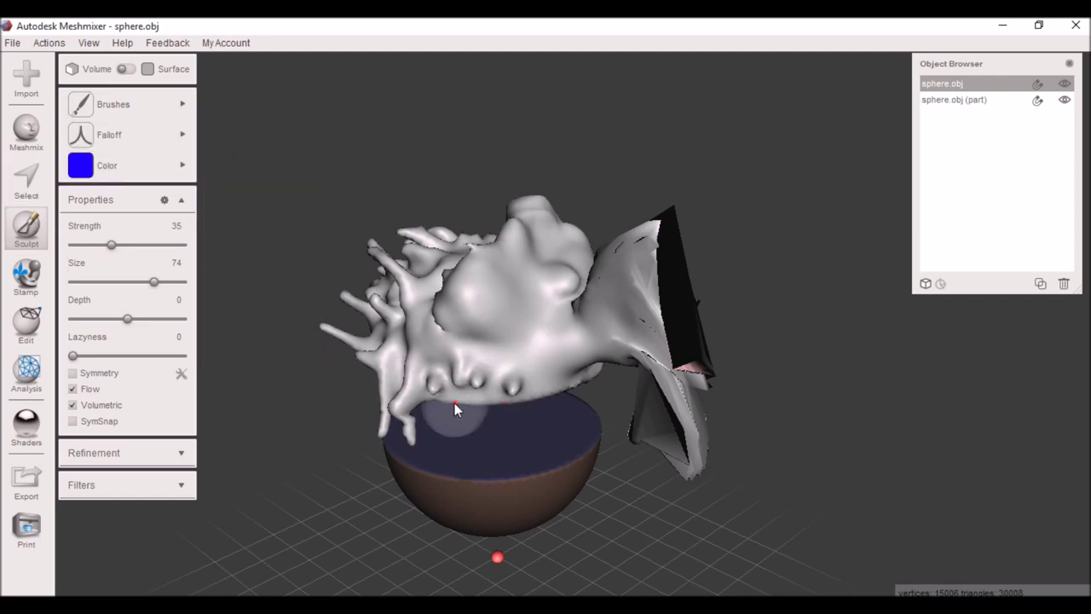
pyautogui.press('space')
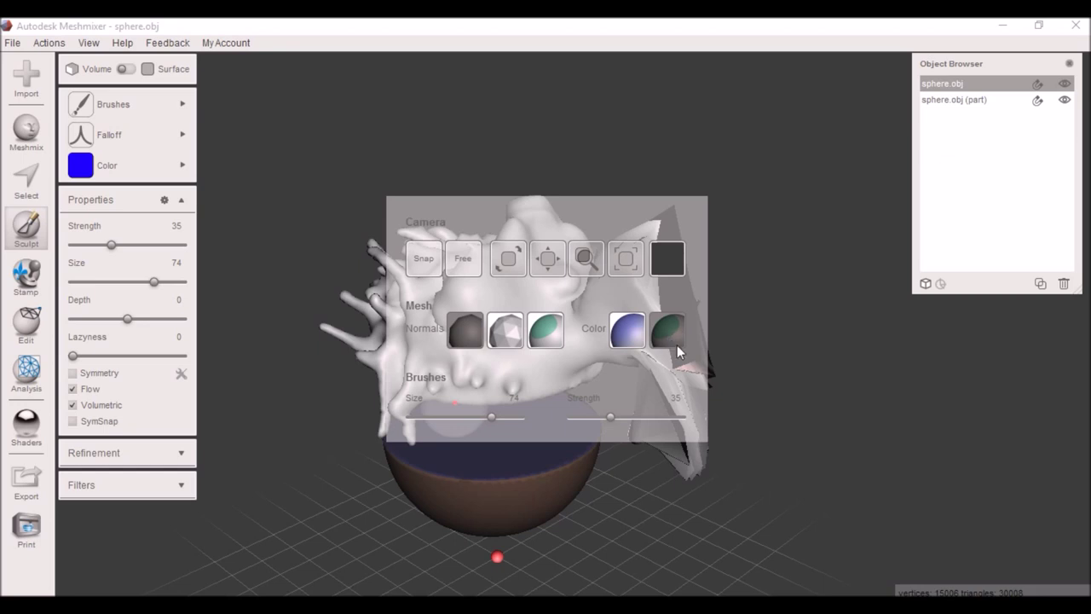
pyautogui.click(626, 335)
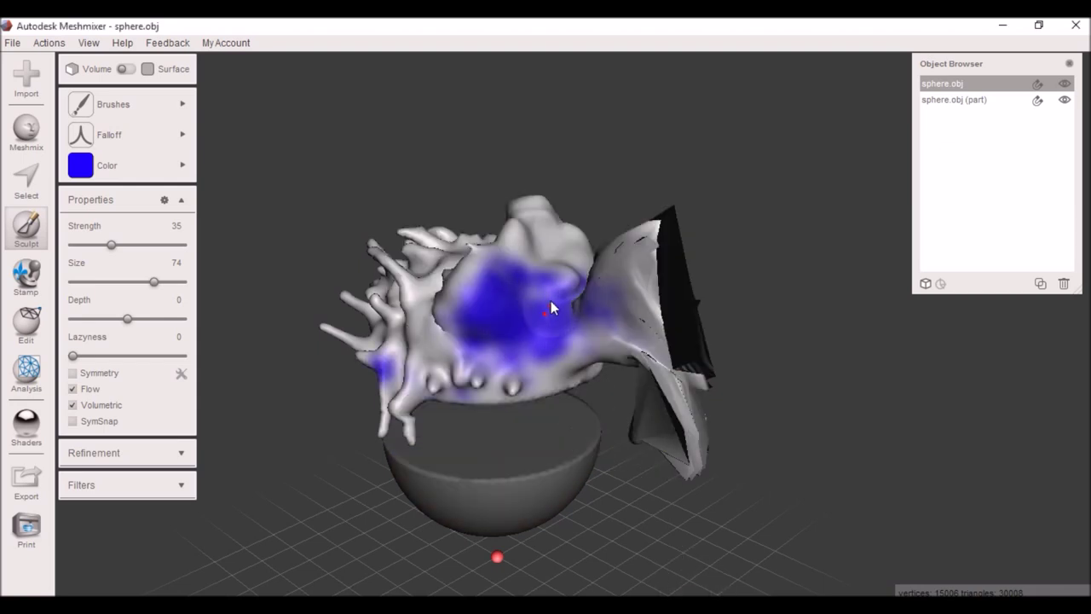
pyautogui.moveTo(524, 282); pyautogui.dragTo(465, 350)
pyautogui.moveTo(555, 365); pyautogui.dragTo(512, 366)
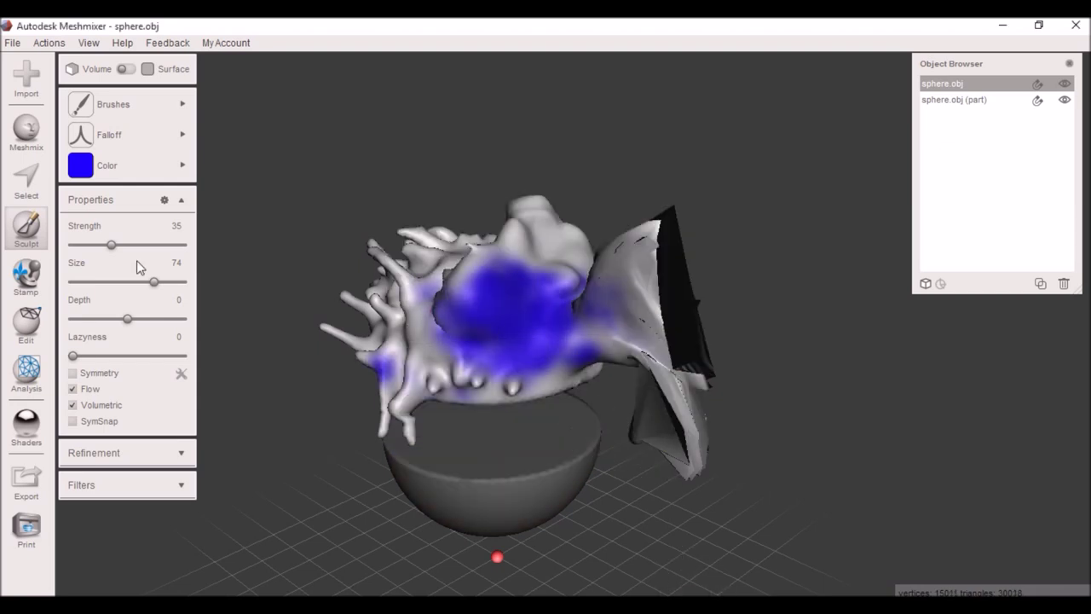
# Step: Change the paint colour to magenta and paint over the middle of the blue patch
pyautogui.click(80, 164)
pyautogui.click(282, 231)
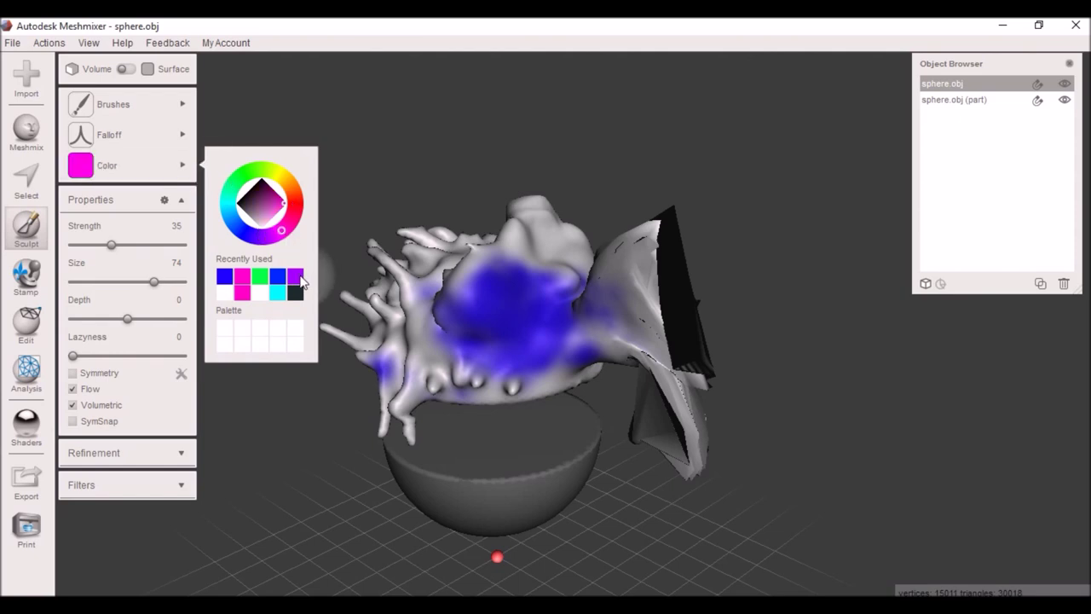
pyautogui.moveTo(587, 327); pyautogui.dragTo(517, 322)
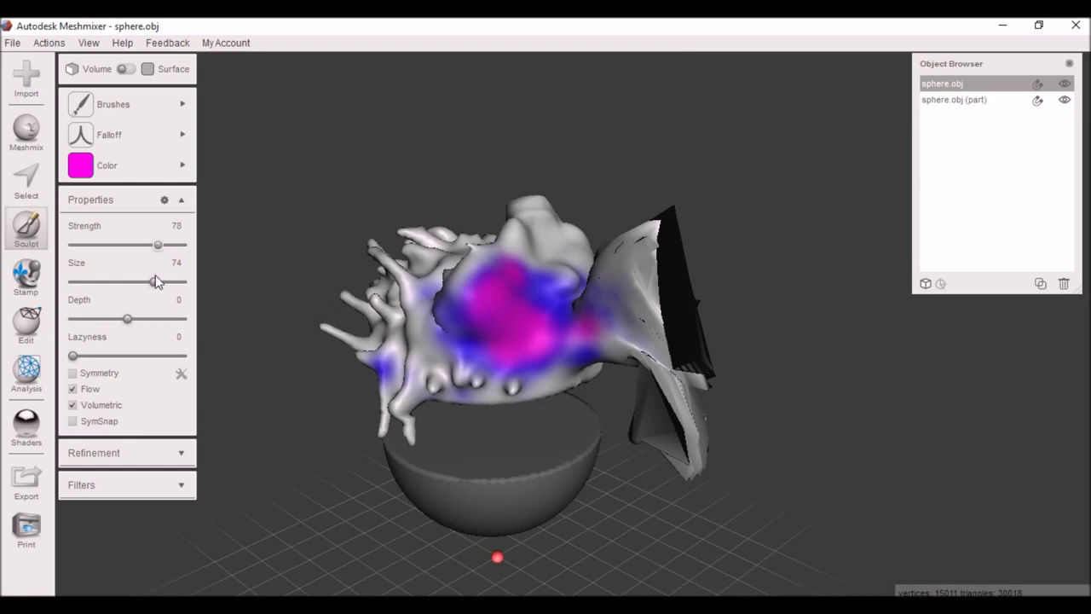
# Step: Set the brush size to 100 and paint magenta across the lower side and the stretched fin at strength 78
pyautogui.moveTo(156, 282); pyautogui.dragTo(183, 282)
pyautogui.moveTo(452, 300)
pyautogui.mouseDown()
pyautogui.moveTo(483, 343)
pyautogui.moveTo(461, 367)
pyautogui.moveTo(477, 381)
pyautogui.moveTo(617, 358)
pyautogui.moveTo(599, 308)
pyautogui.moveTo(606, 287)
pyautogui.moveTo(558, 341)
pyautogui.moveTo(514, 360)
pyautogui.mouseUp()
pyautogui.moveTo(514, 361)
pyautogui.mouseDown(button='right')
pyautogui.moveTo(640, 303)
pyautogui.moveTo(632, 328)
pyautogui.moveTo(563, 348)
pyautogui.mouseUp(button='right')
# Step: Change the paint colour to green and paint the spiked side of the upper part at strength 78 and size 100
pyautogui.moveTo(128, 165)
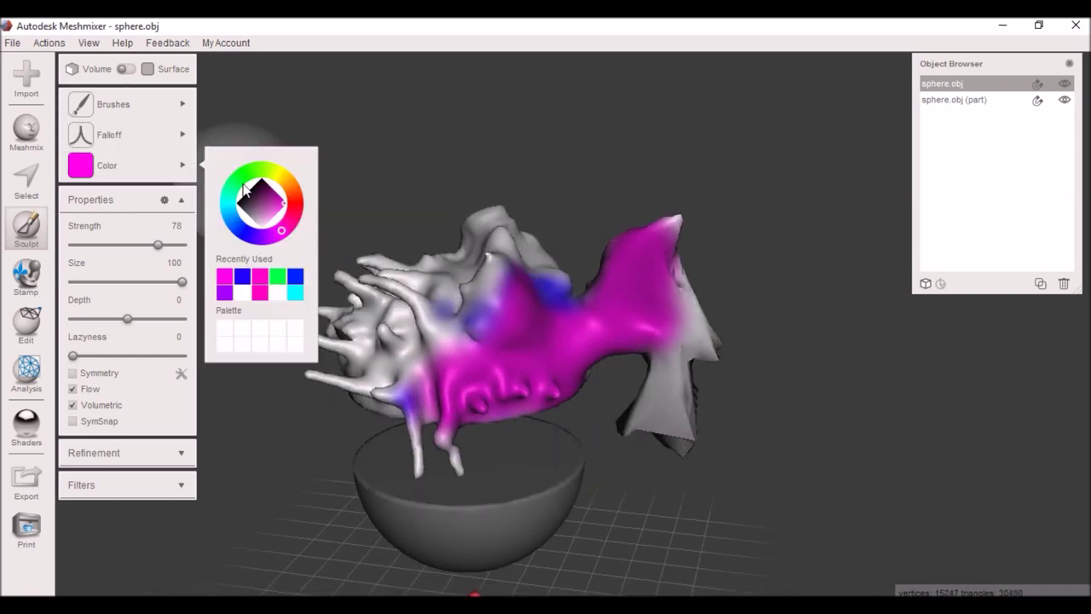
pyautogui.click(277, 275)
pyautogui.moveTo(461, 294)
pyautogui.mouseDown()
pyautogui.moveTo(435, 343)
pyautogui.moveTo(466, 318)
pyautogui.moveTo(408, 362)
pyautogui.moveTo(403, 382)
pyautogui.moveTo(426, 370)
pyautogui.moveTo(410, 404)
pyautogui.moveTo(366, 401)
pyautogui.moveTo(350, 333)
pyautogui.moveTo(403, 354)
pyautogui.moveTo(455, 293)
pyautogui.moveTo(458, 355)
pyautogui.mouseUp()
pyautogui.moveTo(458, 356)
pyautogui.mouseDown(button='right')
pyautogui.moveTo(674, 483)
pyautogui.moveTo(930, 317)
pyautogui.moveTo(1022, 360)
pyautogui.moveTo(586, 366)
pyautogui.moveTo(395, 384)
pyautogui.moveTo(162, 429)
pyautogui.moveTo(274, 478)
pyautogui.moveTo(663, 365)
pyautogui.moveTo(617, 312)
pyautogui.moveTo(539, 343)
pyautogui.moveTo(747, 349)
pyautogui.moveTo(631, 320)
pyautogui.moveTo(414, 354)
pyautogui.mouseUp(button='right')
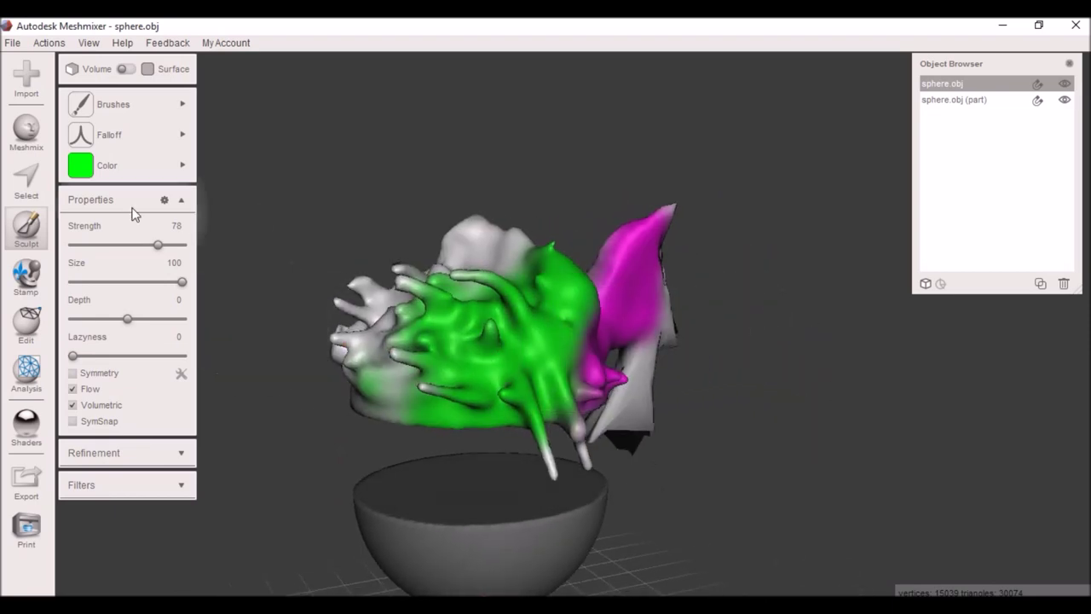
# Step: Choose the Attract brush and set the sculpted upper part, sphere.obj, as the target surface
pyautogui.moveTo(159, 111)
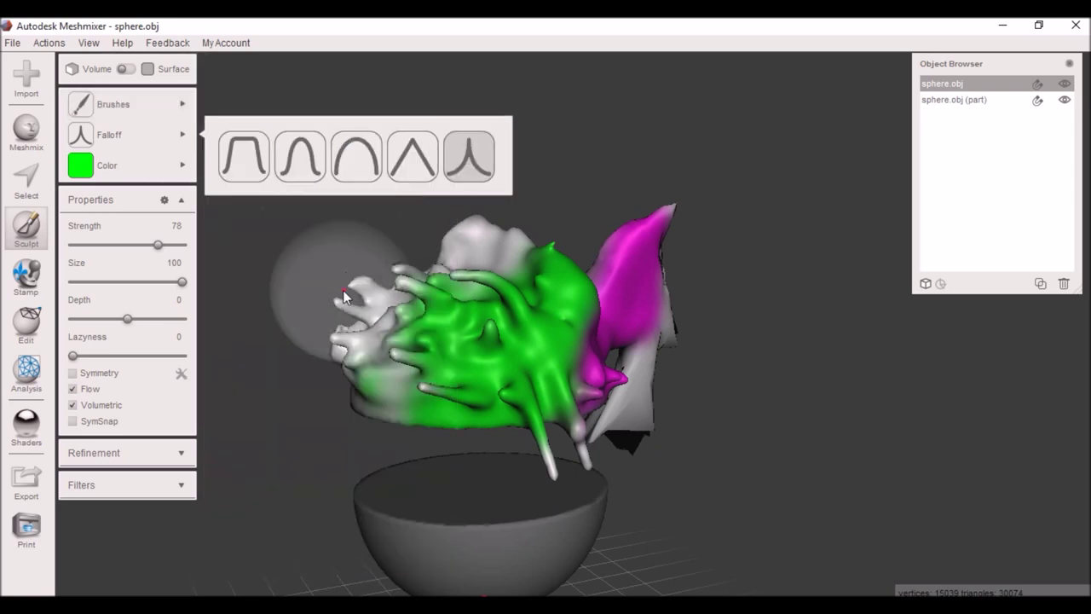
pyautogui.click(302, 300)
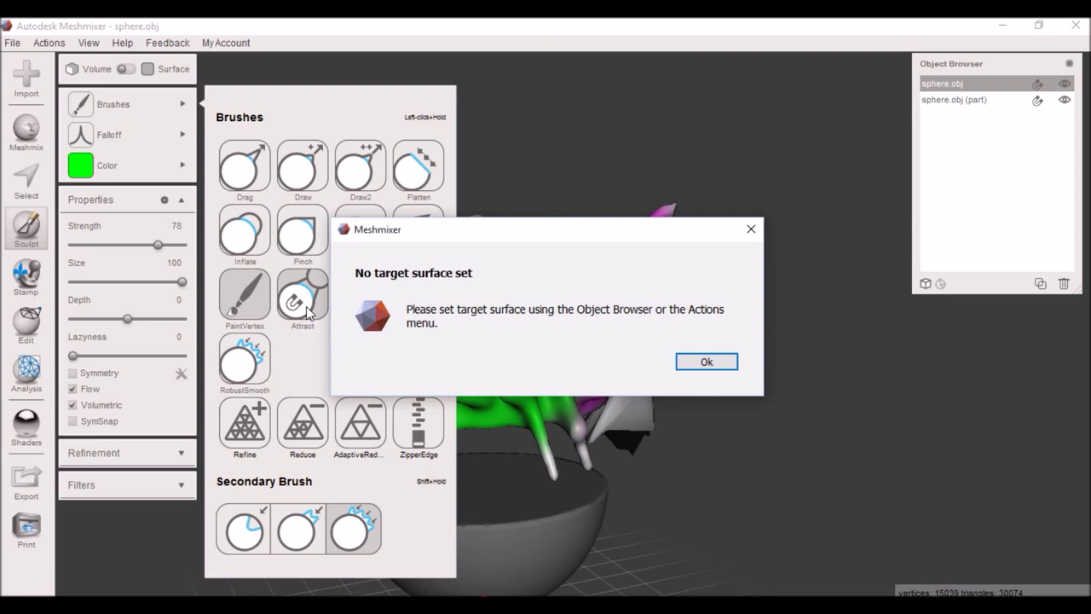
pyautogui.click(751, 231)
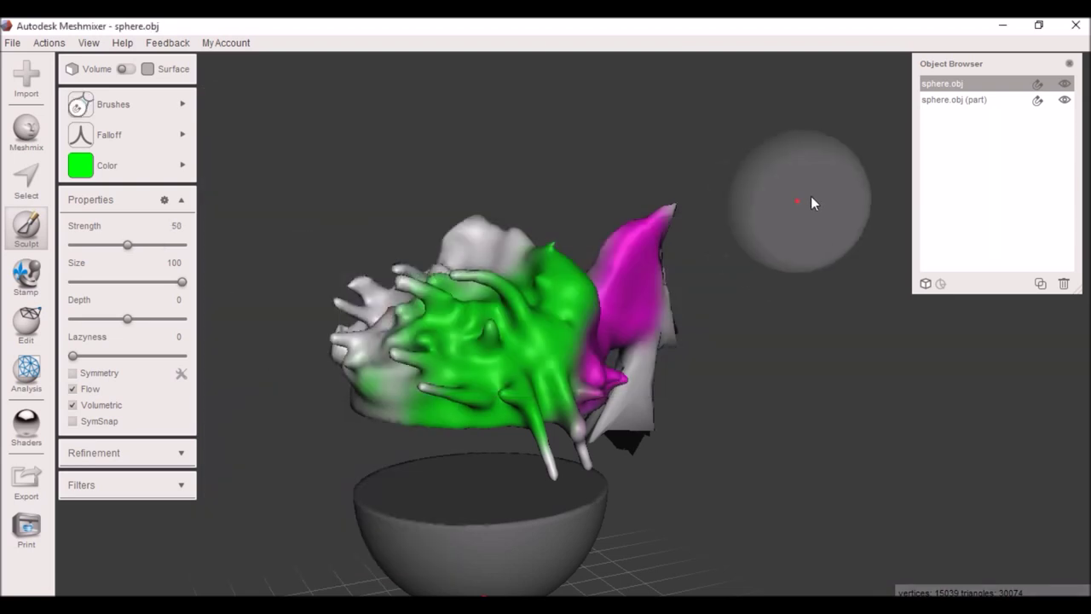
pyautogui.click(1037, 99)
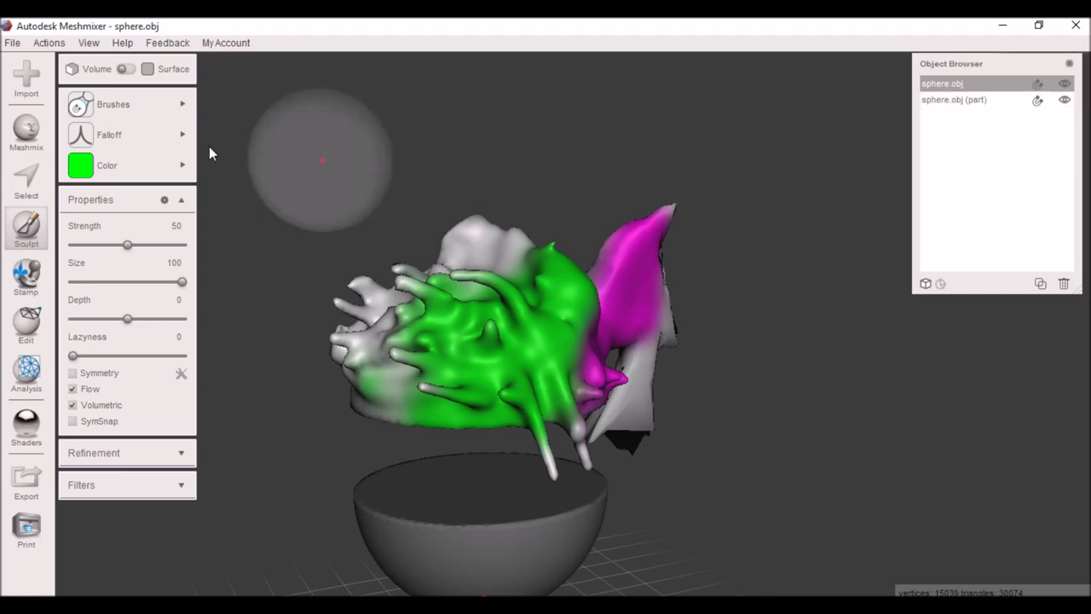
pyautogui.click(43, 45)
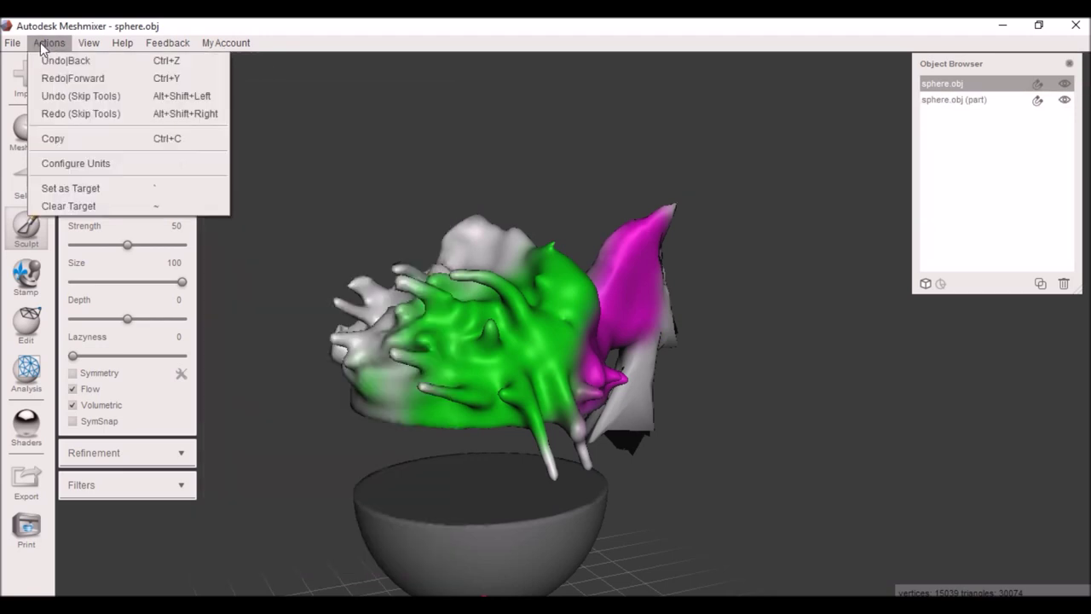
pyautogui.click(87, 188)
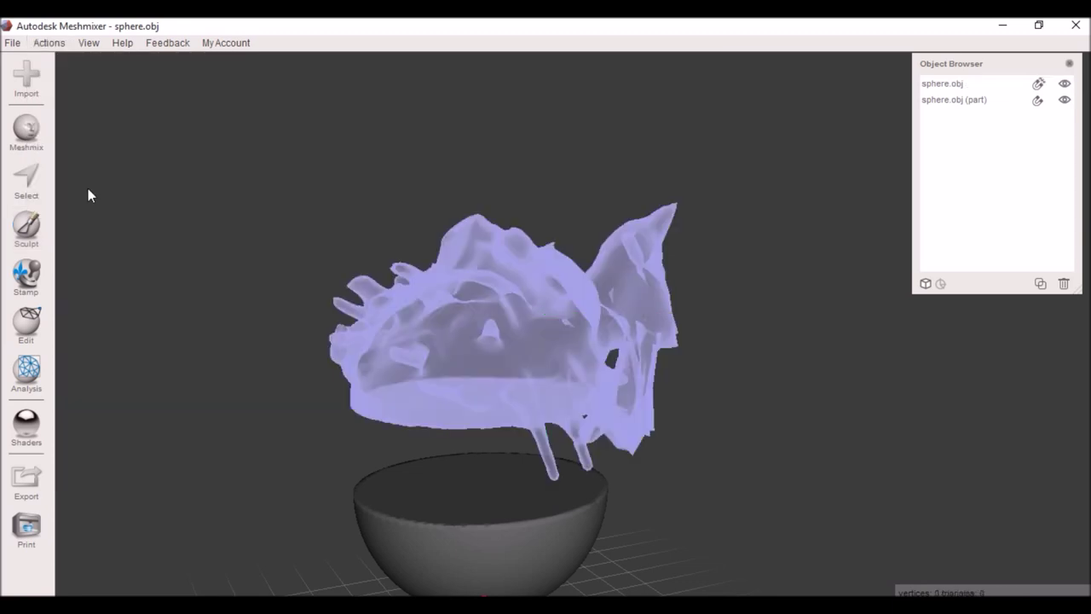
# Step: Select the lower half, sphere.obj (part), and pull its front rim toward the target using the Attract brush at strength 50 and size 100
pyautogui.click(980, 100)
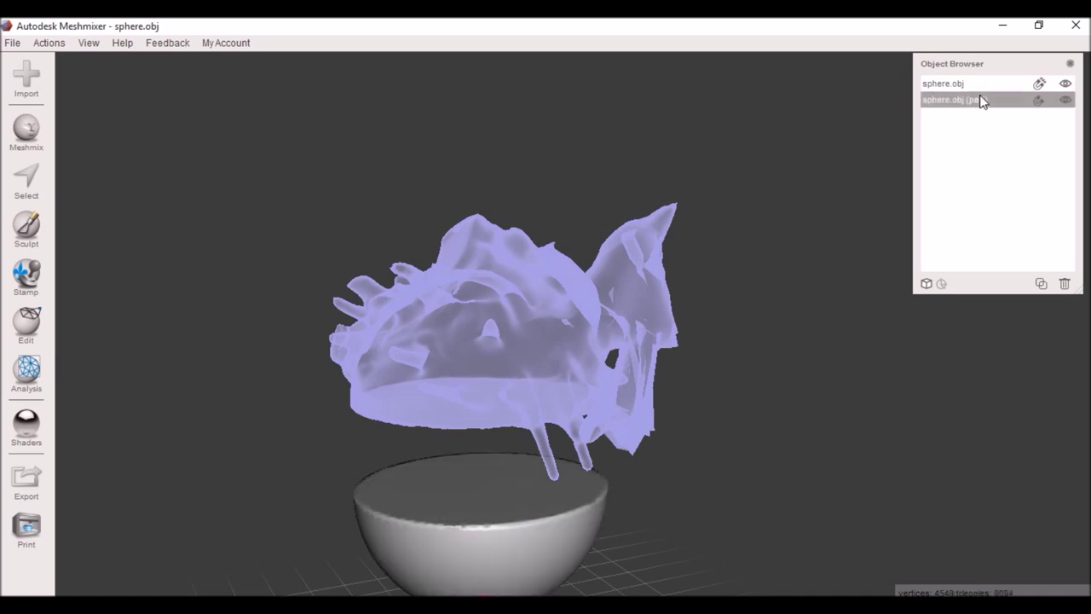
pyautogui.moveTo(897, 472); pyautogui.dragTo(839, 478, button='right')
pyautogui.moveTo(839, 478); pyautogui.dragTo(1005, 351, button='middle')
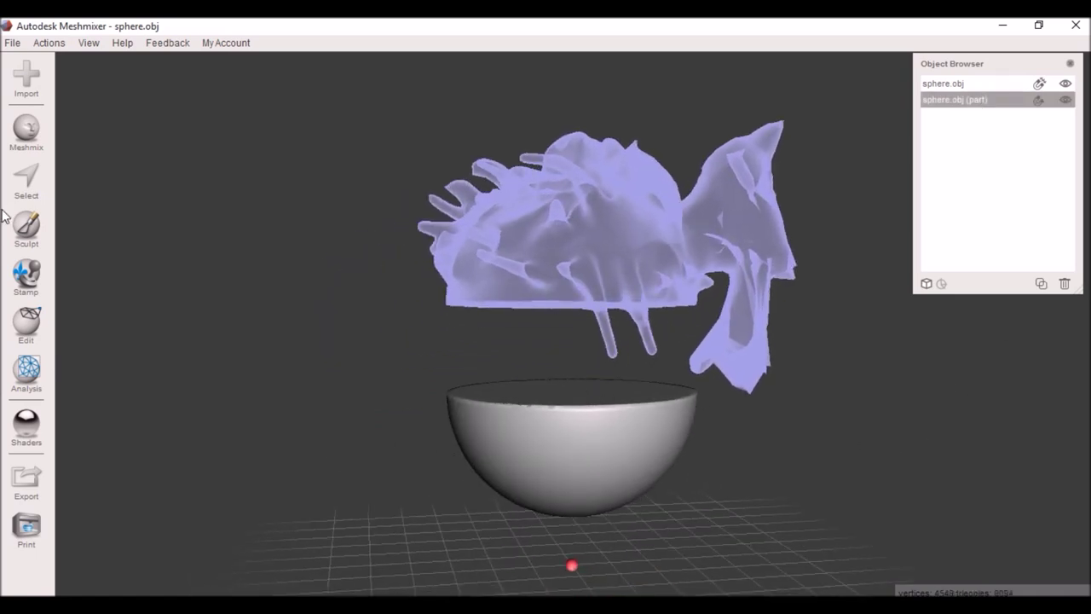
pyautogui.click(27, 228)
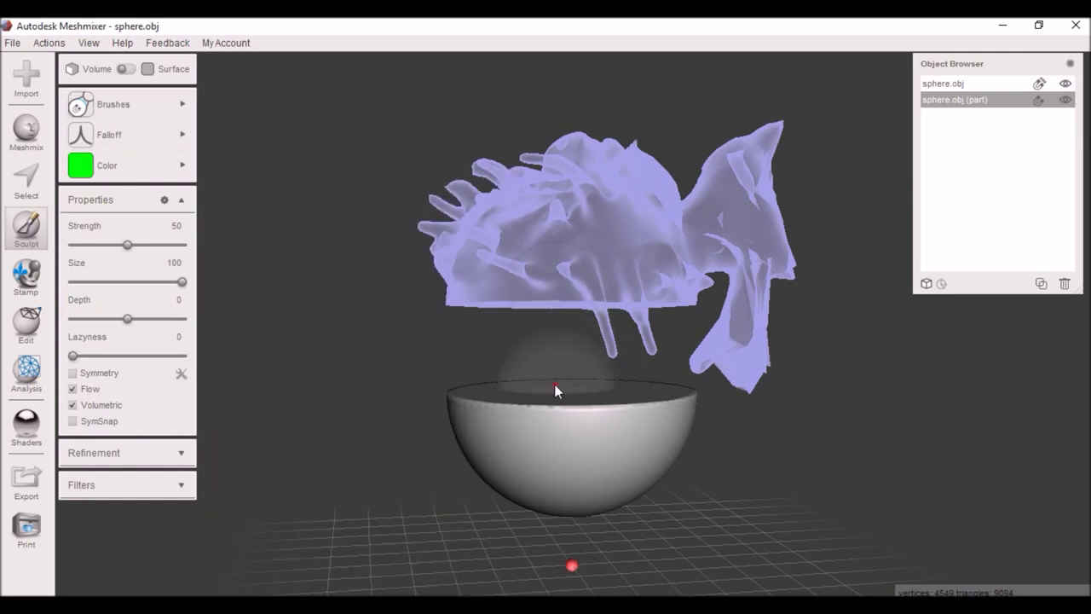
pyautogui.moveTo(560, 384)
pyautogui.mouseDown()
pyautogui.moveTo(570, 316)
pyautogui.moveTo(578, 323)
pyautogui.moveTo(570, 300)
pyautogui.moveTo(591, 312)
pyautogui.mouseUp()
# Step: Raise the middle of the lower half's flat cut face toward the target surface with the Attract brush
pyautogui.moveTo(555, 371)
pyautogui.mouseDown(button='right')
pyautogui.moveTo(540, 492)
pyautogui.moveTo(573, 485)
pyautogui.mouseUp(button='right')
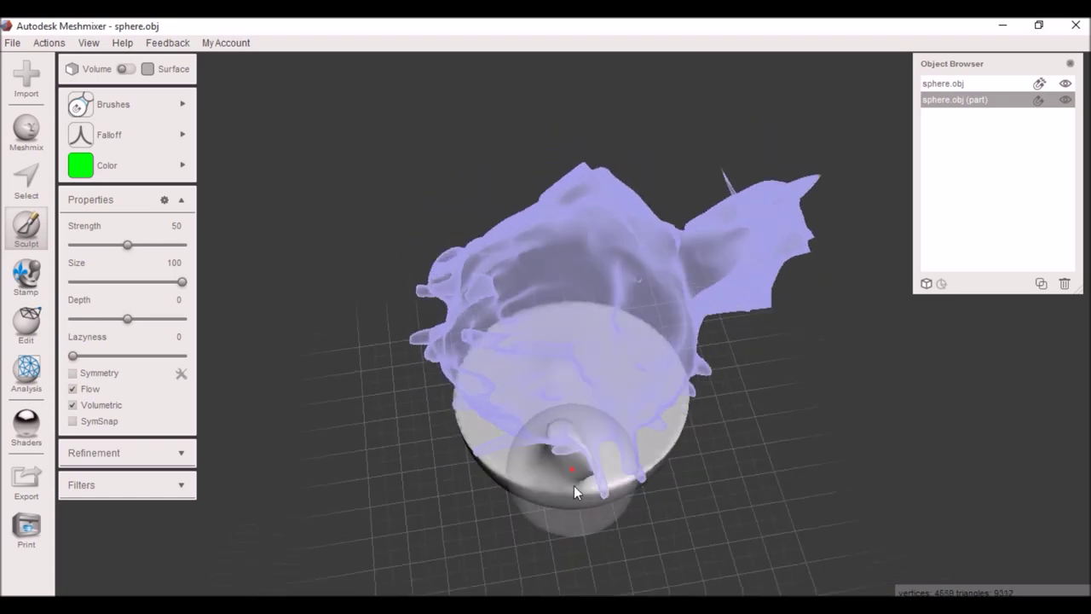
pyautogui.scroll(5, 565, 463)
pyautogui.moveTo(694, 518)
pyautogui.mouseDown(button='right')
pyautogui.moveTo(701, 563)
pyautogui.moveTo(695, 533)
pyautogui.mouseUp(button='right')
pyautogui.click(605, 419)
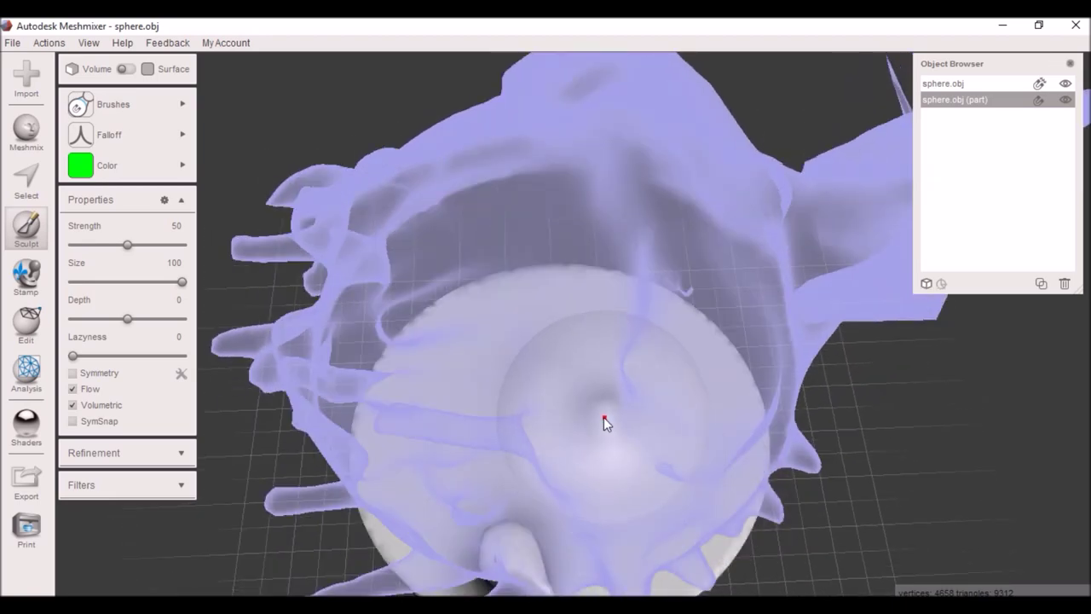
# Step: Set the Attract brush strength to 100 and pull two columns up from the lower half's flat cut face toward the target
pyautogui.moveTo(127, 245); pyautogui.dragTo(198, 251)
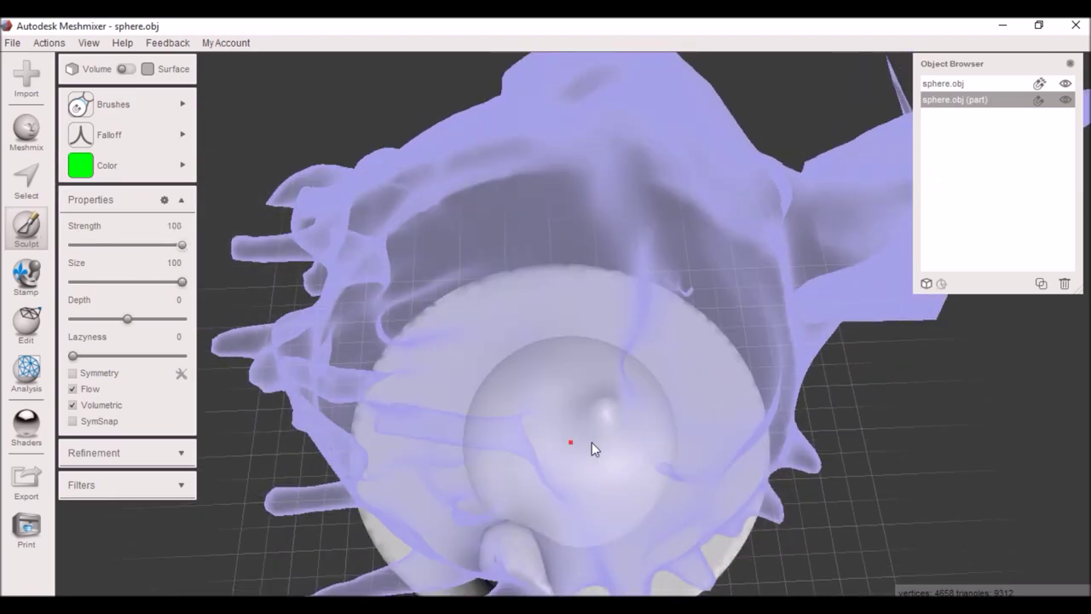
pyautogui.moveTo(606, 418); pyautogui.dragTo(616, 355)
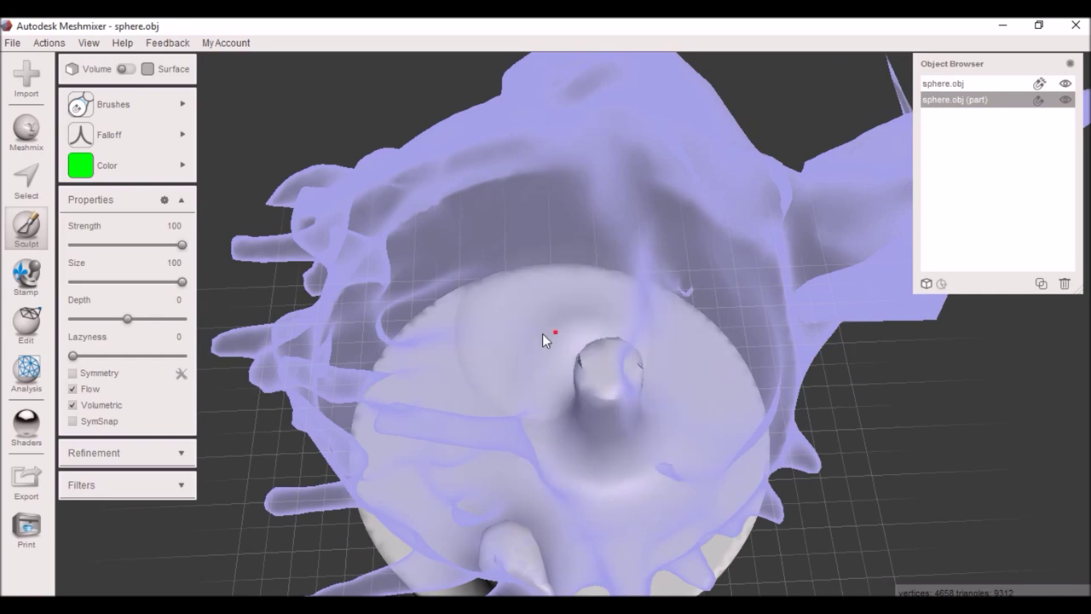
pyautogui.moveTo(511, 345)
pyautogui.mouseDown()
pyautogui.moveTo(513, 318)
pyautogui.moveTo(528, 322)
pyautogui.mouseUp()
pyautogui.moveTo(528, 321)
pyautogui.mouseDown(button='right')
pyautogui.moveTo(589, 367)
pyautogui.moveTo(570, 292)
pyautogui.moveTo(368, 318)
pyautogui.moveTo(267, 352)
pyautogui.moveTo(597, 394)
pyautogui.moveTo(638, 316)
pyautogui.moveTo(568, 296)
pyautogui.moveTo(755, 395)
pyautogui.moveTo(665, 310)
pyautogui.moveTo(345, 304)
pyautogui.mouseUp(button='right')
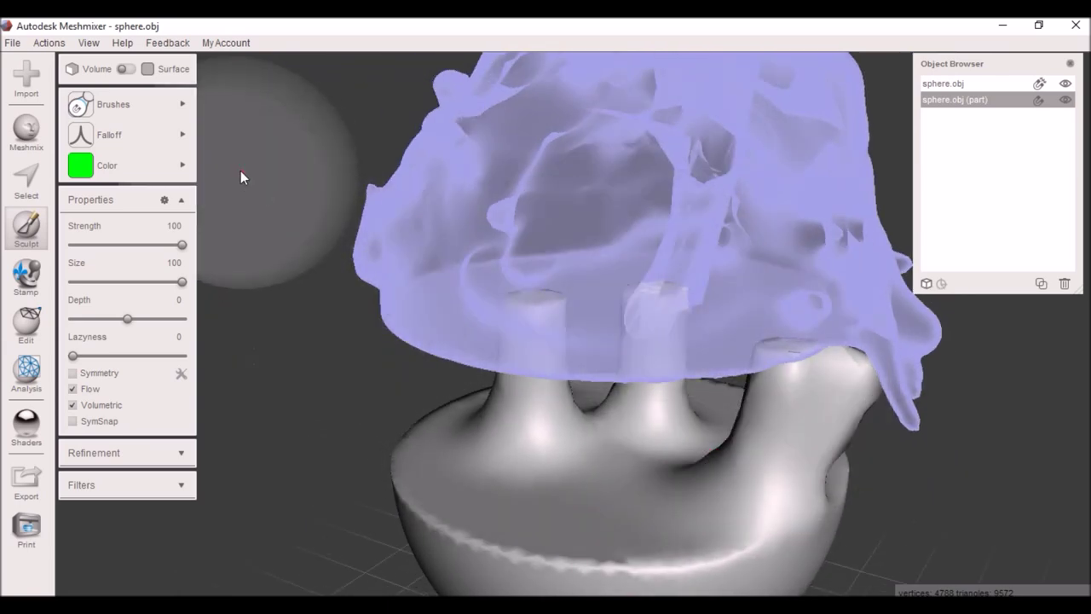
# Step: Clear the target surface so that the upper part is no longer the Attract target
pyautogui.moveTo(180, 96)
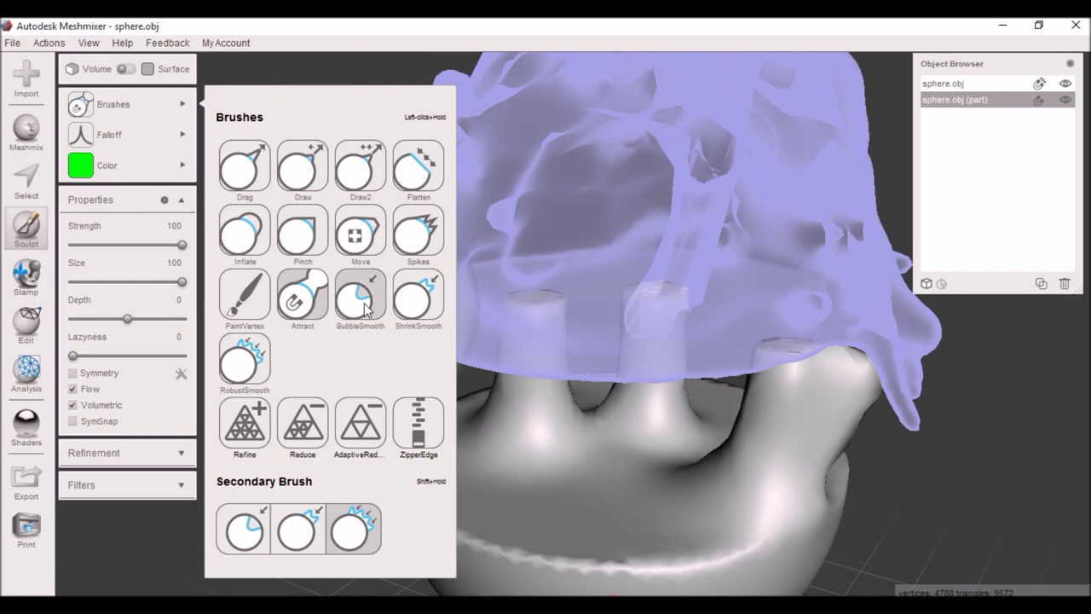
pyautogui.click(48, 43)
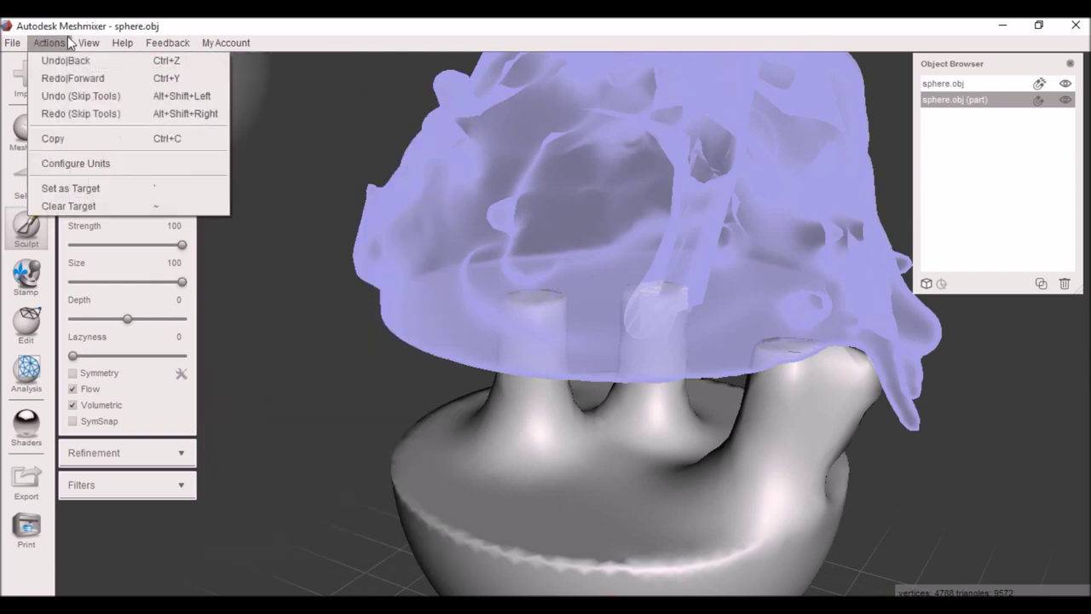
pyautogui.click(76, 205)
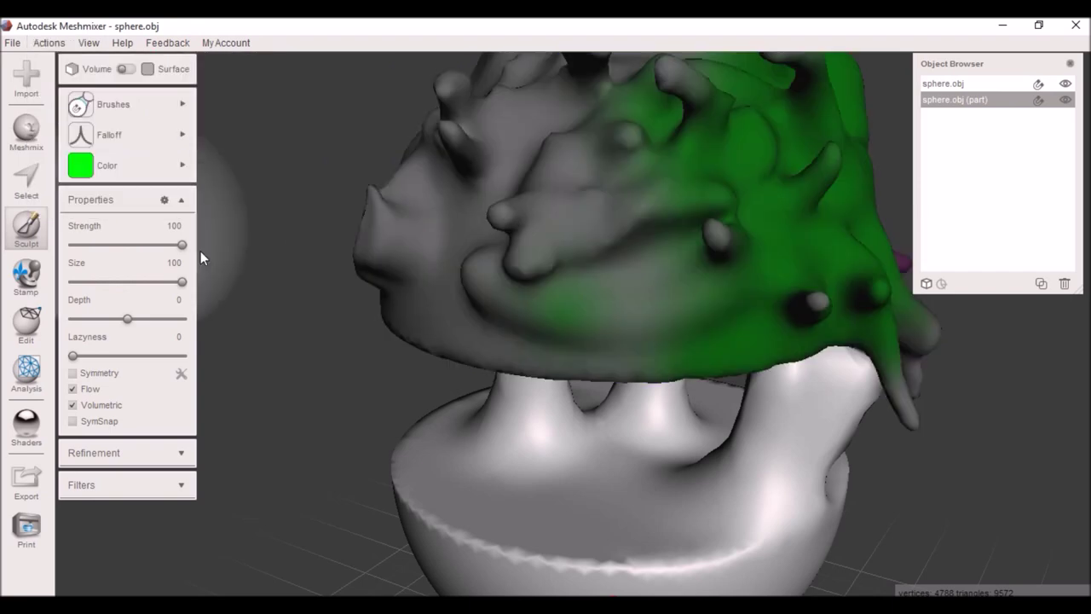
pyautogui.moveTo(804, 355)
pyautogui.mouseDown(button='right')
pyautogui.moveTo(691, 416)
pyautogui.moveTo(469, 312)
pyautogui.moveTo(343, 382)
pyautogui.moveTo(523, 363)
pyautogui.moveTo(585, 323)
pyautogui.moveTo(571, 348)
pyautogui.moveTo(615, 391)
pyautogui.moveTo(653, 363)
pyautogui.moveTo(634, 221)
pyautogui.moveTo(604, 329)
pyautogui.mouseUp(button='right')
pyautogui.scroll(4, 612, 327)
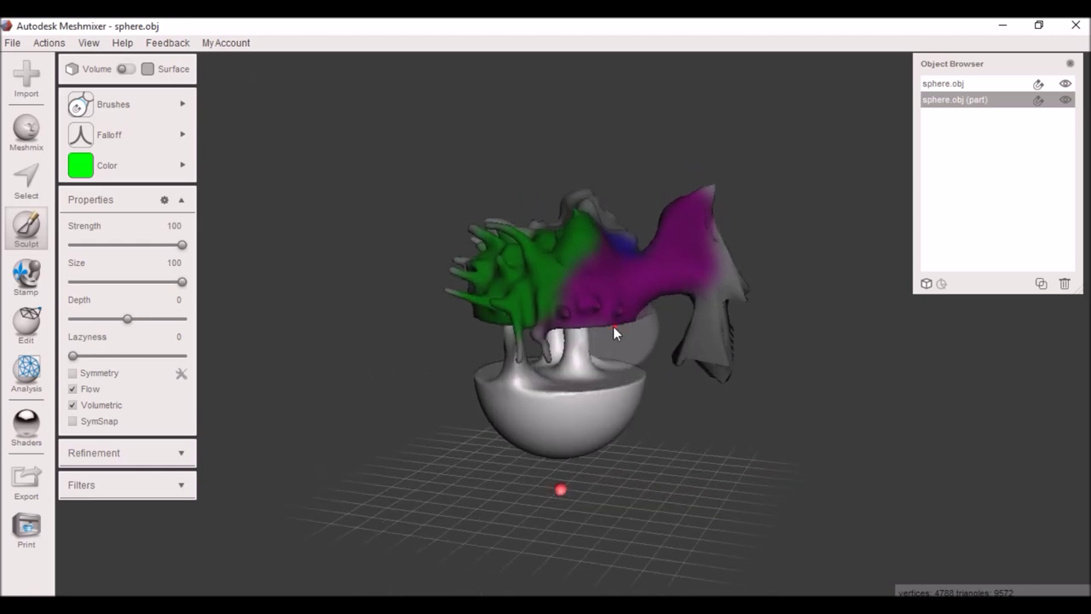
# Step: Select the upper part, sphere.obj, and smooth its green spikes and magenta bumps using the BubbleSmooth brush at strength 100 and size 100
pyautogui.click(102, 104)
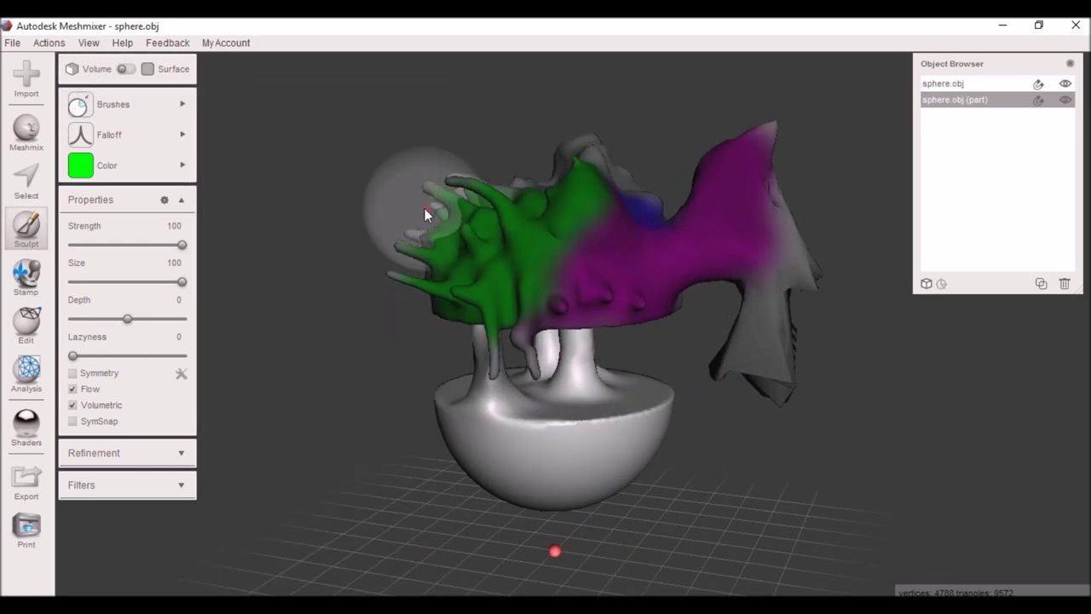
pyautogui.click(954, 85)
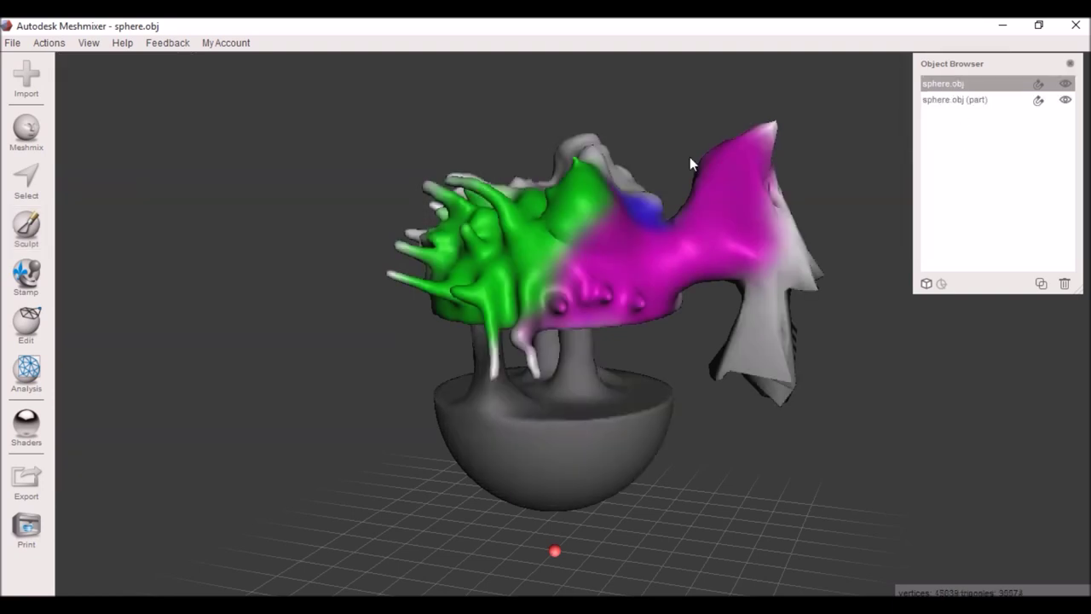
pyautogui.click(26, 226)
pyautogui.click(111, 104)
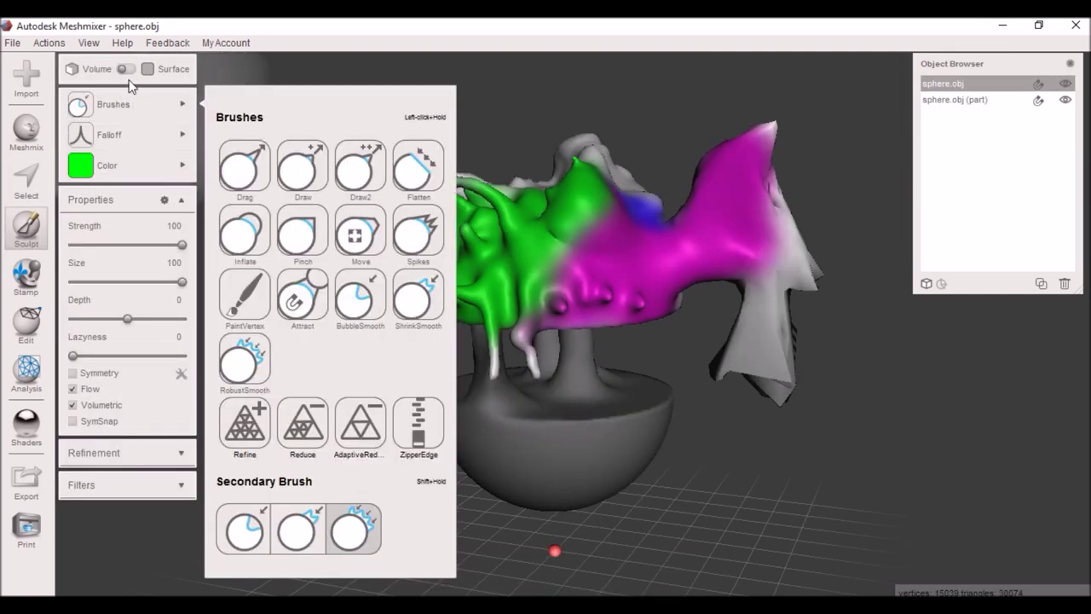
pyautogui.click(360, 297)
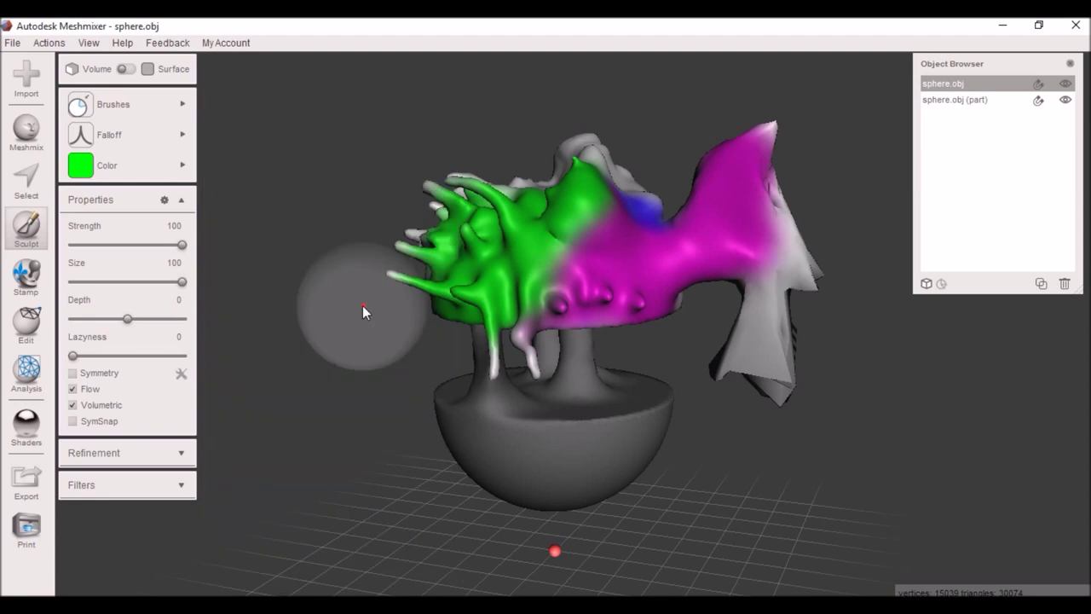
pyautogui.moveTo(589, 222)
pyautogui.mouseDown()
pyautogui.moveTo(573, 178)
pyautogui.moveTo(560, 221)
pyautogui.moveTo(475, 192)
pyautogui.moveTo(528, 204)
pyautogui.moveTo(594, 153)
pyautogui.moveTo(575, 146)
pyautogui.moveTo(541, 196)
pyautogui.moveTo(559, 296)
pyautogui.moveTo(640, 298)
pyautogui.moveTo(601, 301)
pyautogui.mouseUp()
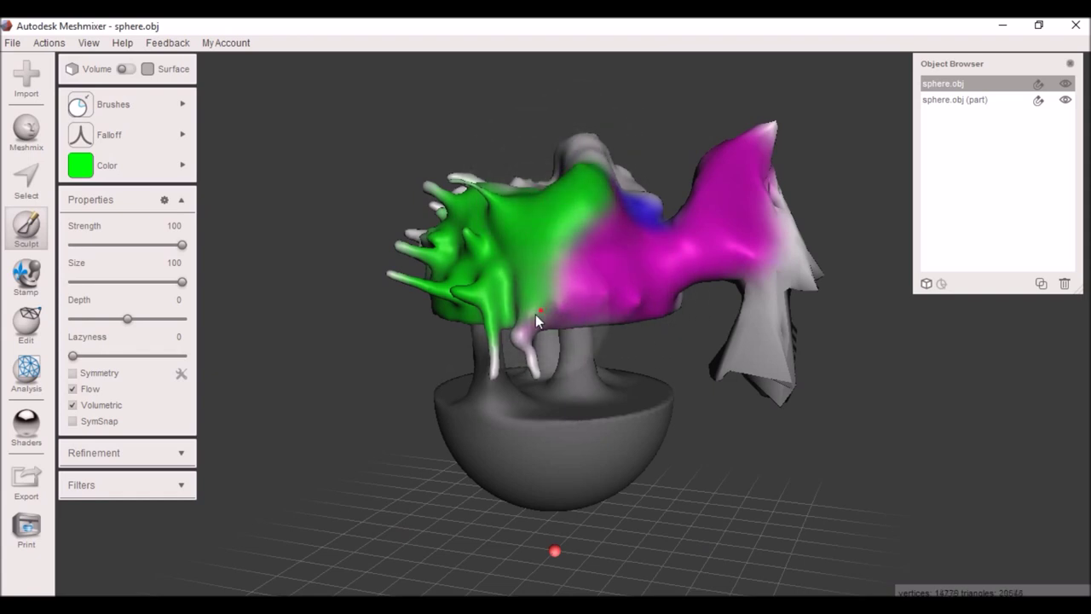
pyautogui.moveTo(536, 315)
pyautogui.mouseDown()
pyautogui.moveTo(522, 343)
pyautogui.moveTo(540, 327)
pyautogui.moveTo(503, 321)
pyautogui.moveTo(490, 332)
pyautogui.moveTo(525, 339)
pyautogui.moveTo(502, 338)
pyautogui.mouseUp()
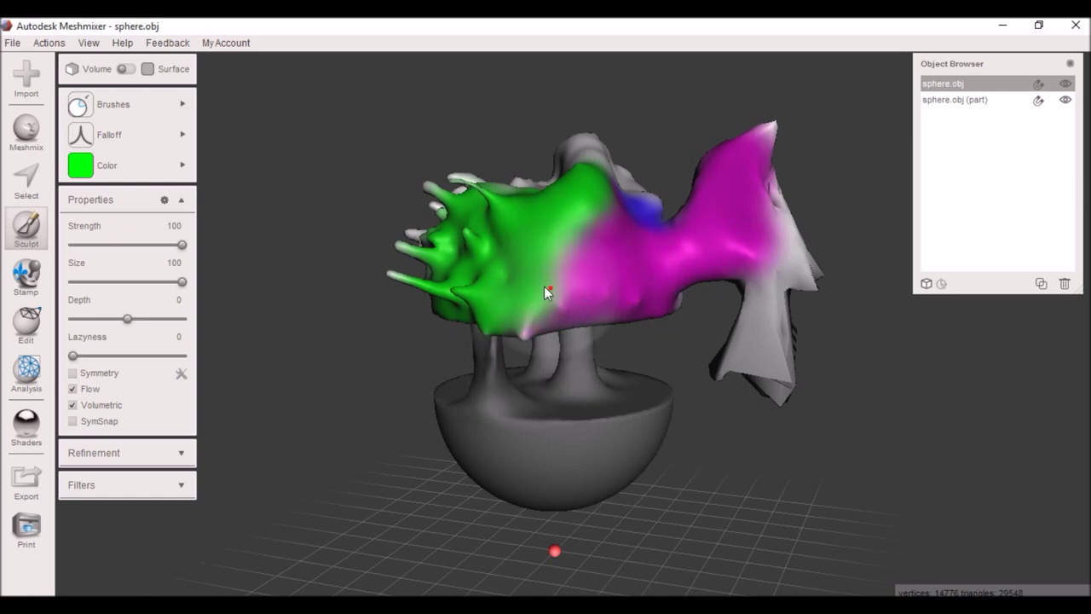
pyautogui.moveTo(478, 243)
pyautogui.mouseDown()
pyautogui.moveTo(471, 204)
pyautogui.moveTo(494, 198)
pyautogui.mouseUp()
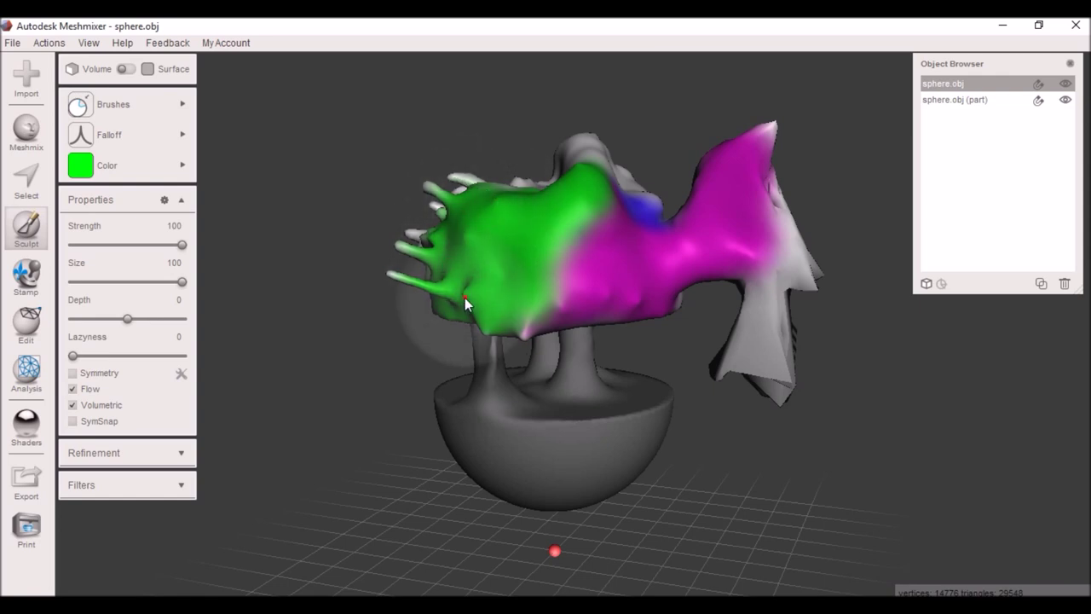
pyautogui.moveTo(464, 297); pyautogui.dragTo(409, 279)
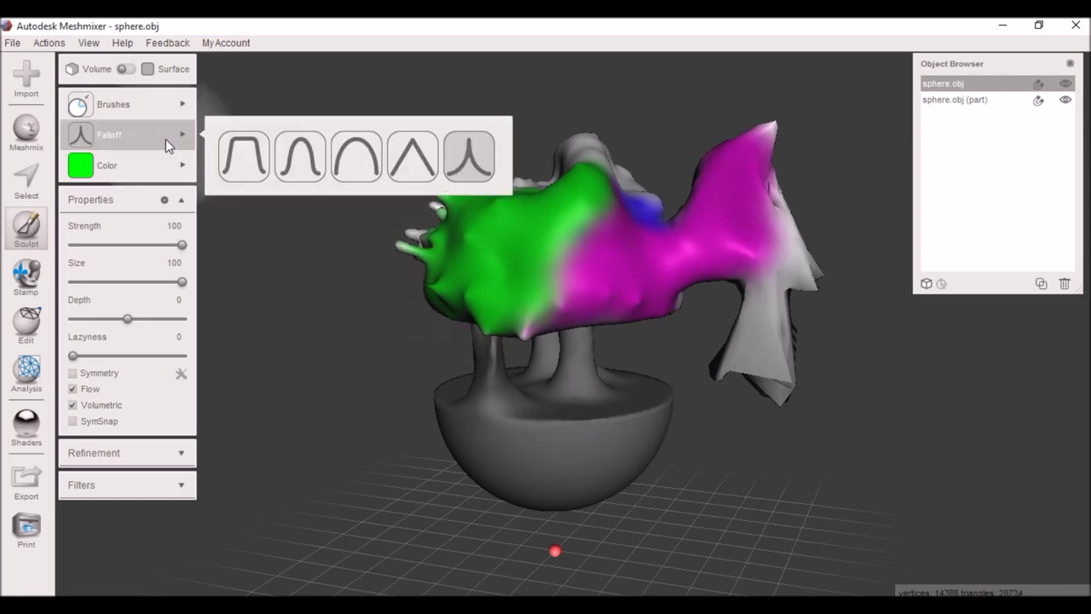
# Step: Smooth the upper part's green and magenta areas and shrink its magenta wing with the ShrinkSmooth brush at strength 100 and size 100
pyautogui.moveTo(184, 109)
pyautogui.click(411, 293)
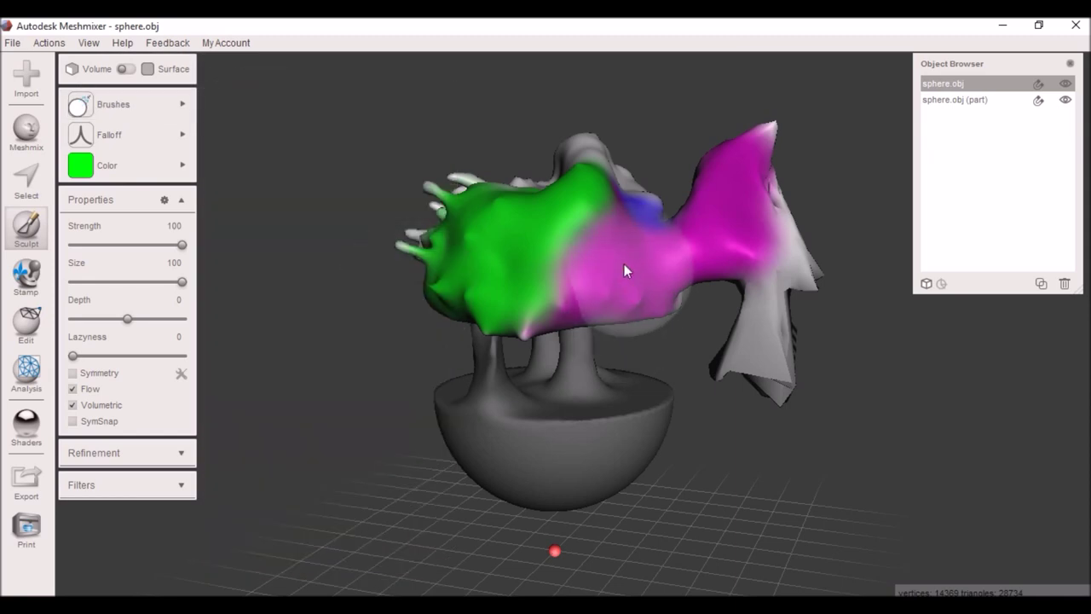
pyautogui.moveTo(628, 232); pyautogui.dragTo(526, 207, button='right')
pyautogui.moveTo(526, 208)
pyautogui.mouseDown()
pyautogui.moveTo(478, 217)
pyautogui.moveTo(483, 205)
pyautogui.moveTo(434, 233)
pyautogui.moveTo(453, 267)
pyautogui.moveTo(404, 314)
pyautogui.moveTo(404, 304)
pyautogui.moveTo(524, 350)
pyautogui.mouseUp()
pyautogui.moveTo(524, 351)
pyautogui.mouseDown(button='right')
pyautogui.moveTo(707, 385)
pyautogui.moveTo(805, 324)
pyautogui.moveTo(767, 350)
pyautogui.mouseUp(button='right')
pyautogui.moveTo(767, 350)
pyautogui.mouseDown()
pyautogui.moveTo(740, 357)
pyautogui.moveTo(755, 372)
pyautogui.moveTo(775, 269)
pyautogui.moveTo(753, 132)
pyautogui.moveTo(728, 154)
pyautogui.moveTo(752, 251)
pyautogui.moveTo(721, 178)
pyautogui.mouseUp()
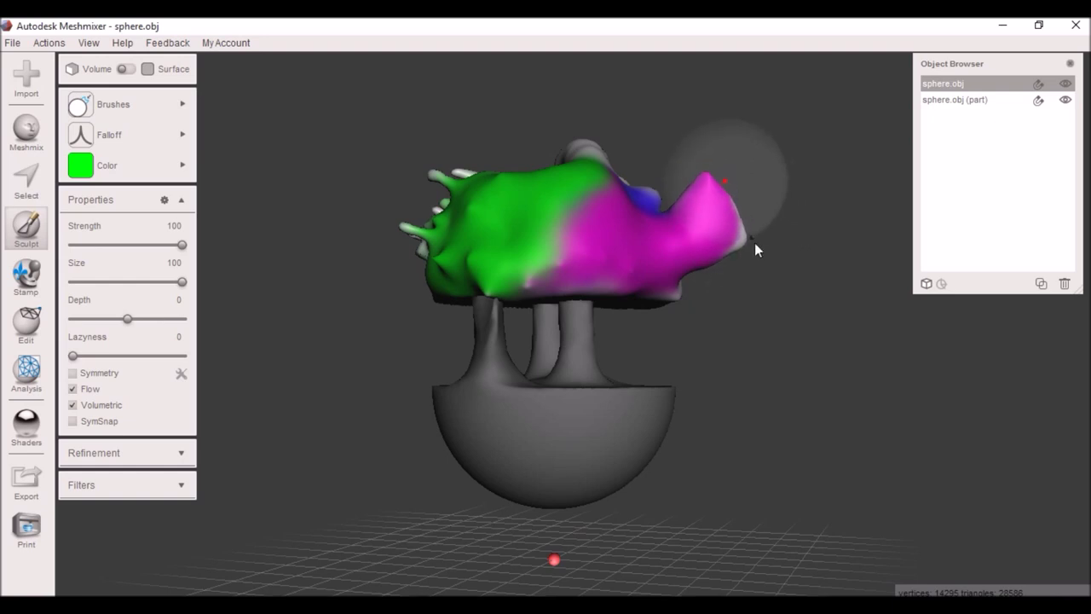
pyautogui.moveTo(754, 243); pyautogui.dragTo(751, 237)
# Step: Smooth the magenta area and the remaining green spikes with the RobustSmooth brush at strength 26 and size 100
pyautogui.click(120, 103)
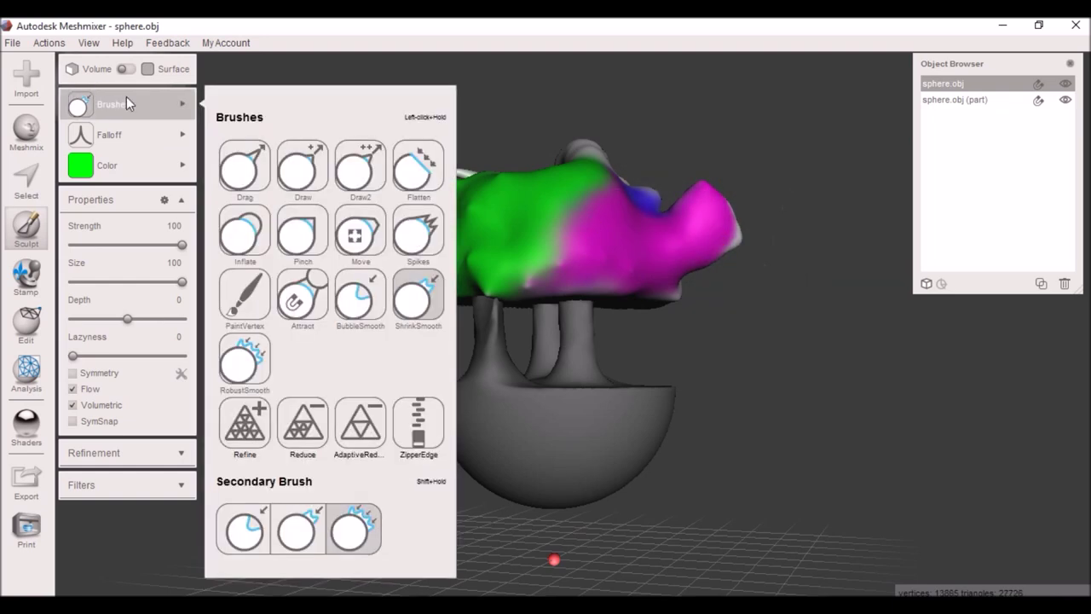
pyautogui.click(244, 358)
pyautogui.moveTo(614, 303); pyautogui.dragTo(563, 362, button='right')
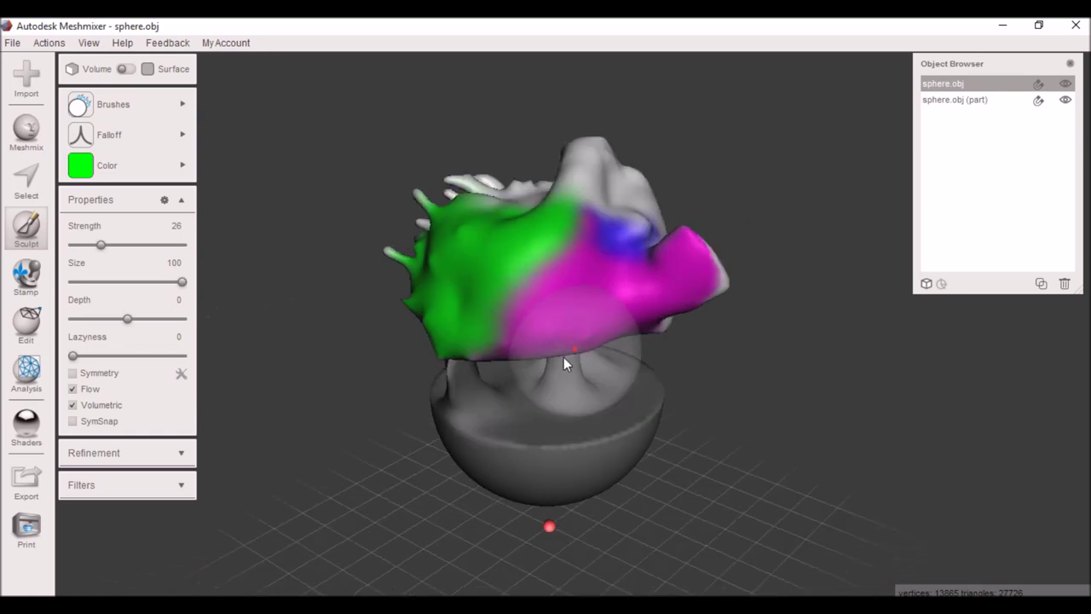
pyautogui.moveTo(563, 362)
pyautogui.mouseDown()
pyautogui.moveTo(630, 296)
pyautogui.moveTo(640, 248)
pyautogui.moveTo(673, 258)
pyautogui.moveTo(722, 302)
pyautogui.moveTo(705, 274)
pyautogui.mouseUp()
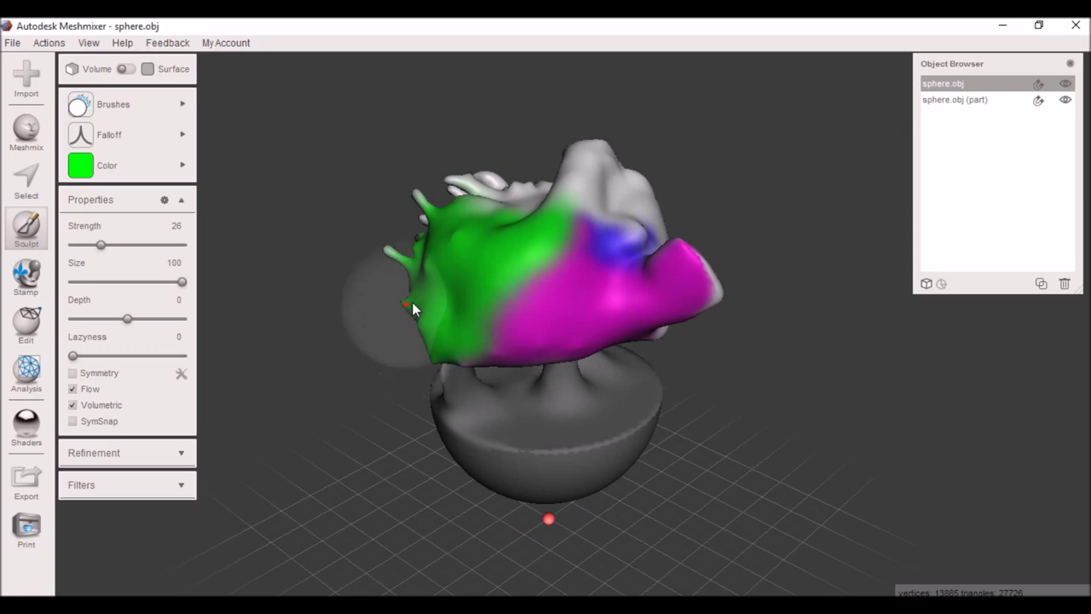
pyautogui.moveTo(412, 309); pyautogui.dragTo(416, 258)
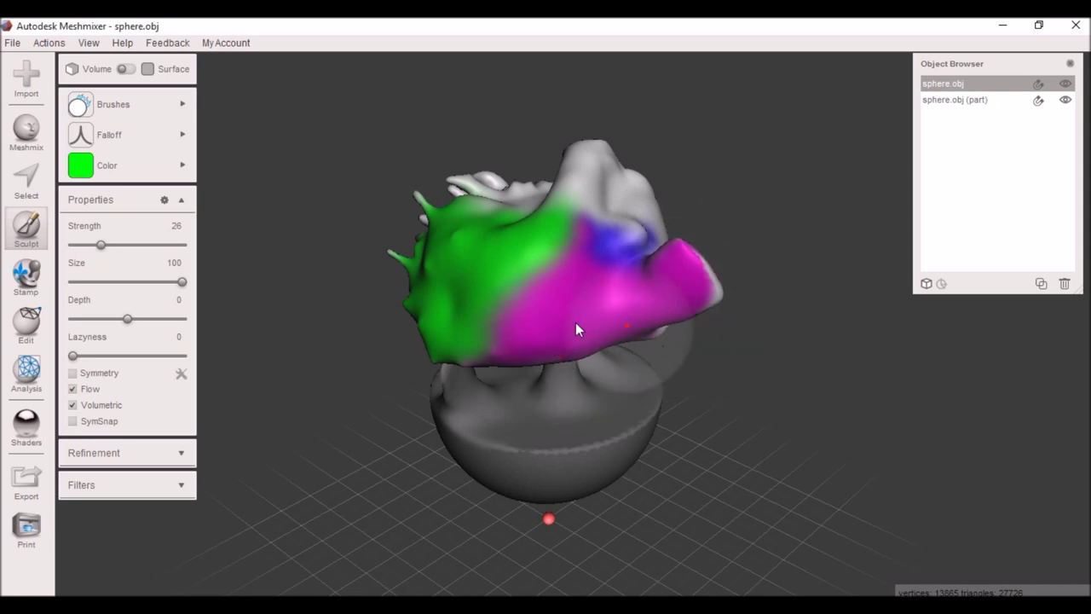
# Step: Show the wireframe on both sphere parts
pyautogui.click(141, 94)
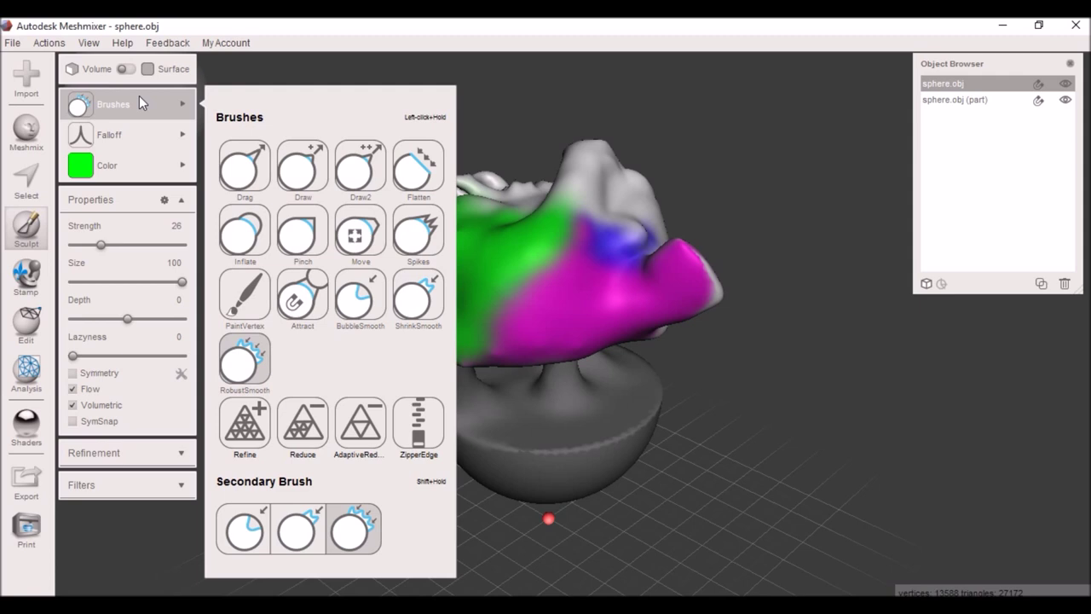
pyautogui.click(85, 43)
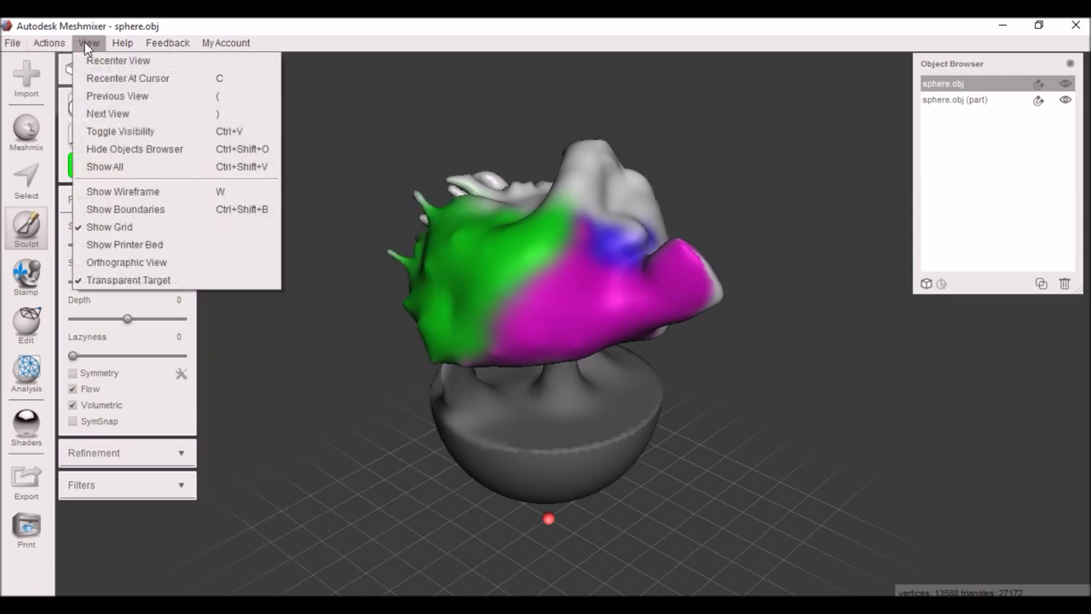
pyautogui.click(123, 189)
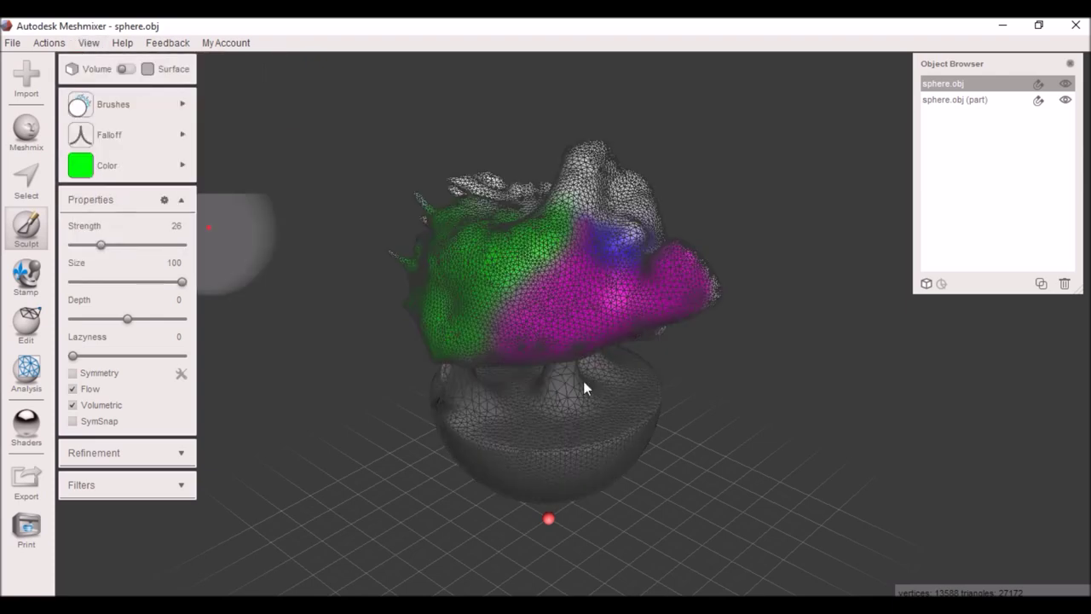
pyautogui.moveTo(691, 419)
pyautogui.mouseDown(button='right')
pyautogui.moveTo(843, 388)
pyautogui.moveTo(658, 435)
pyautogui.moveTo(698, 465)
pyautogui.mouseUp(button='right')
# Step: Switch to the wide rounded falloff and densify the upper part's green and magenta mesh using the Refine brush at strength 96 and size 100
pyautogui.moveTo(141, 138)
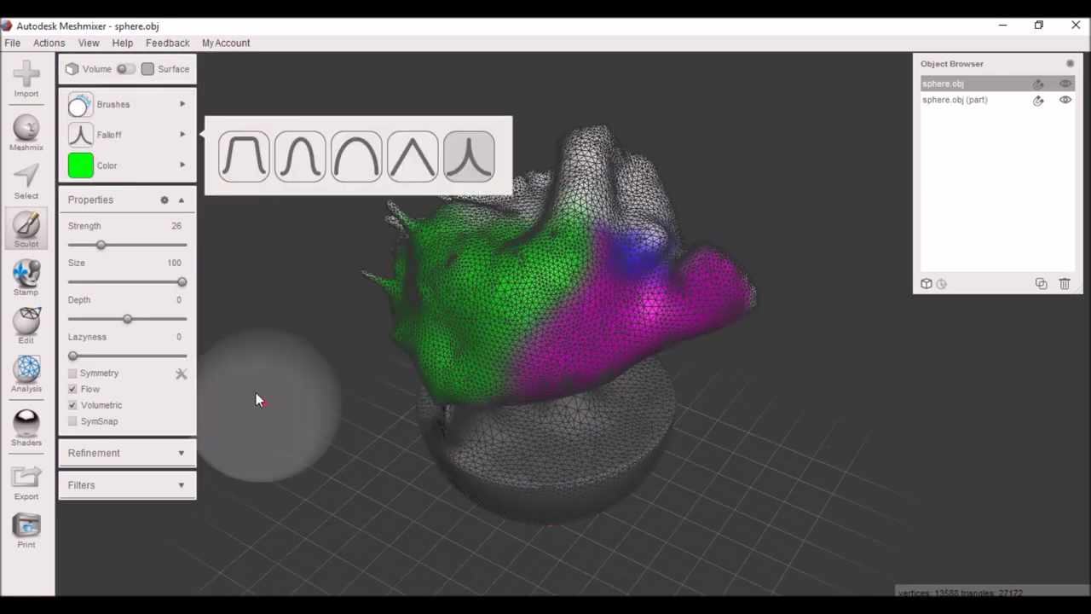
pyautogui.click(299, 156)
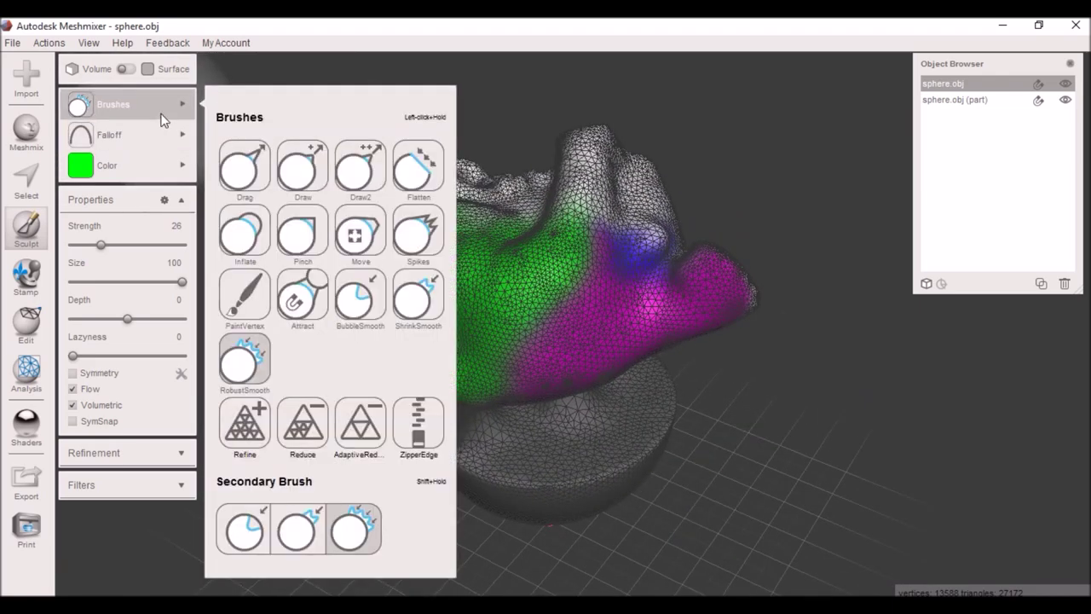
pyautogui.moveTo(179, 152)
pyautogui.moveTo(170, 103)
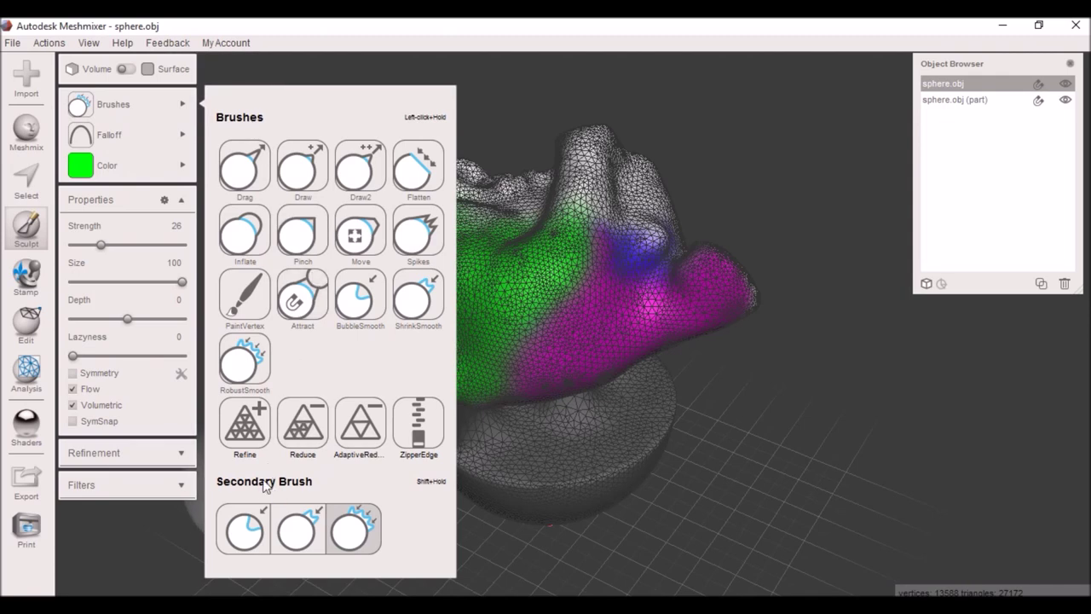
pyautogui.click(254, 429)
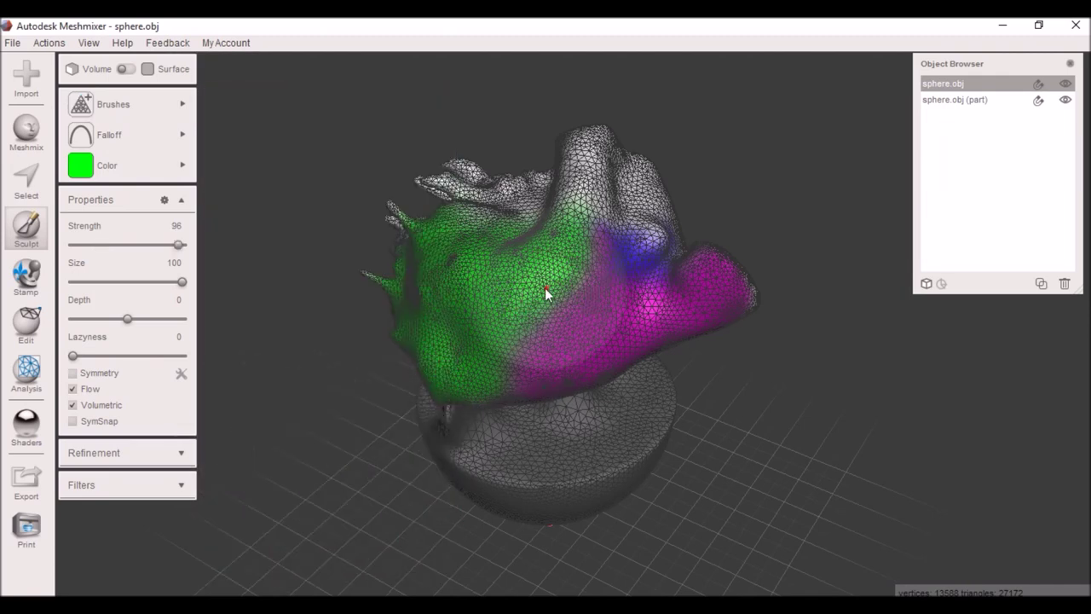
pyautogui.moveTo(527, 297)
pyautogui.mouseDown()
pyautogui.moveTo(494, 289)
pyautogui.moveTo(538, 304)
pyautogui.moveTo(590, 293)
pyautogui.moveTo(664, 309)
pyautogui.moveTo(552, 285)
pyautogui.moveTo(487, 316)
pyautogui.moveTo(522, 359)
pyautogui.moveTo(585, 179)
pyautogui.moveTo(609, 188)
pyautogui.moveTo(637, 247)
pyautogui.moveTo(621, 304)
pyautogui.moveTo(466, 338)
pyautogui.moveTo(567, 275)
pyautogui.moveTo(574, 359)
pyautogui.mouseUp()
pyautogui.scroll(5, 579, 365)
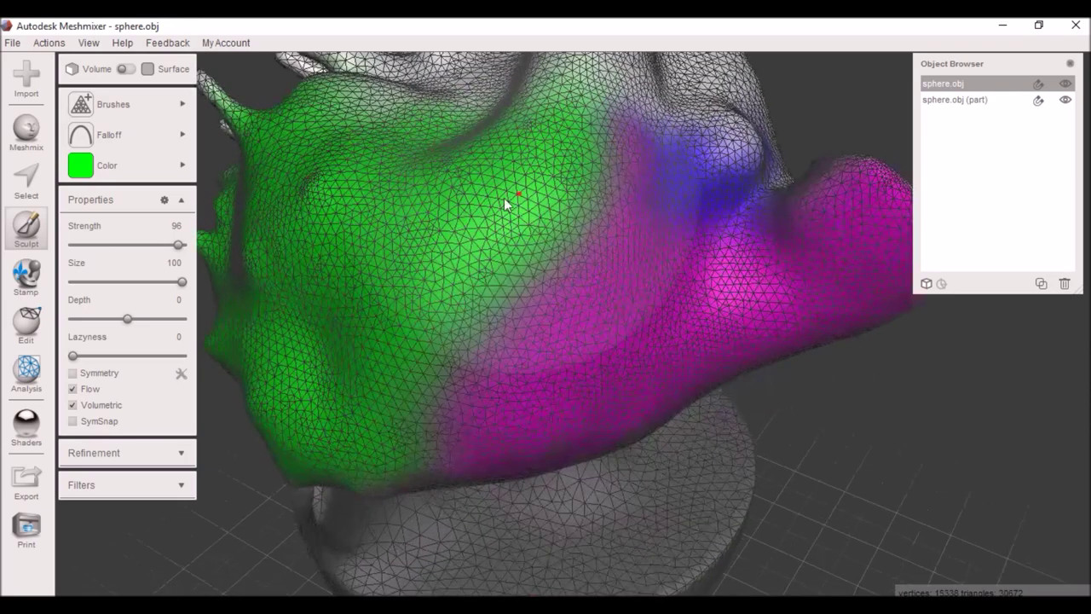
# Step: Coarsen the mesh across the upper part's green and magenta areas using the Reduce brush at strength 50 and size 100
pyautogui.click(111, 104)
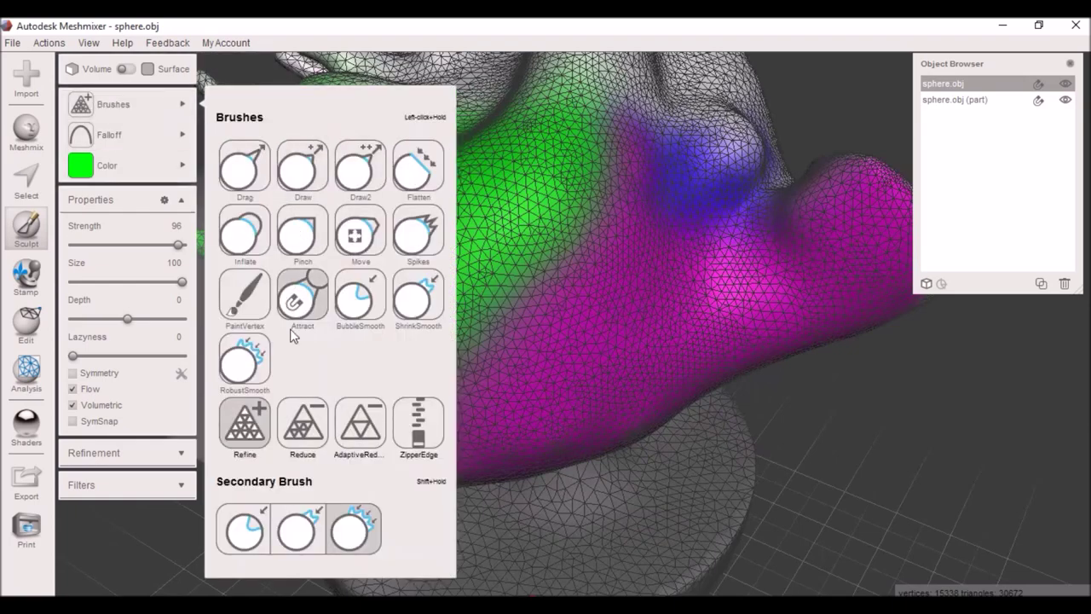
pyautogui.click(307, 421)
pyautogui.moveTo(485, 401)
pyautogui.mouseDown()
pyautogui.moveTo(521, 236)
pyautogui.moveTo(519, 280)
pyautogui.moveTo(398, 282)
pyautogui.moveTo(396, 185)
pyautogui.moveTo(492, 357)
pyautogui.moveTo(454, 335)
pyautogui.moveTo(477, 370)
pyautogui.moveTo(457, 351)
pyautogui.mouseUp()
# Step: Lower the triangle density over the upper part's green, blue and grey areas using the AdaptiveReduce brush at strength 50 and size 100
pyautogui.moveTo(153, 103)
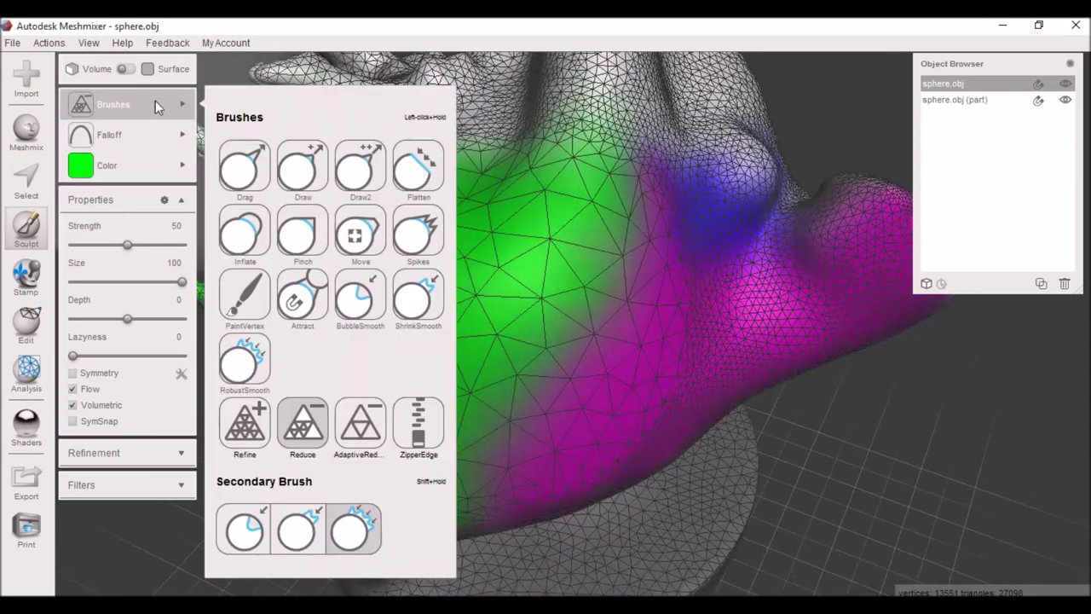
pyautogui.click(366, 430)
pyautogui.moveTo(588, 154)
pyautogui.mouseDown()
pyautogui.moveTo(744, 151)
pyautogui.moveTo(689, 241)
pyautogui.moveTo(813, 276)
pyautogui.moveTo(707, 338)
pyautogui.moveTo(406, 398)
pyautogui.moveTo(312, 340)
pyautogui.moveTo(251, 195)
pyautogui.moveTo(397, 114)
pyautogui.moveTo(601, 66)
pyautogui.mouseUp()
pyautogui.scroll(-6, 660, 200)
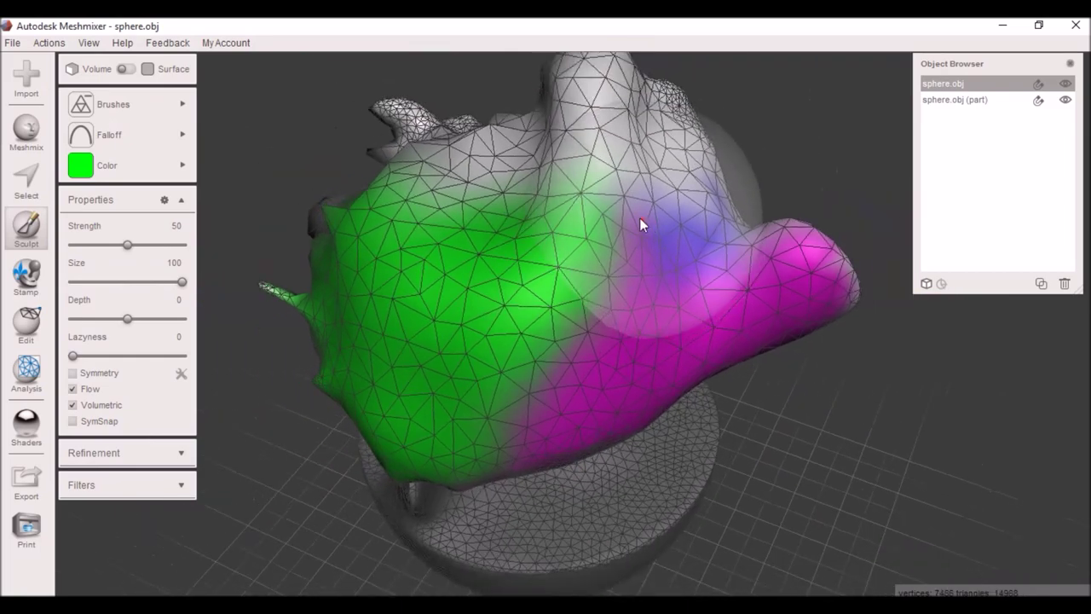
pyautogui.moveTo(453, 175)
pyautogui.mouseDown()
pyautogui.moveTo(364, 238)
pyautogui.moveTo(360, 329)
pyautogui.moveTo(629, 256)
pyautogui.moveTo(648, 159)
pyautogui.mouseUp()
# Step: Reduce the dense mesh on the unpainted rear and the remaining sides of the upper part with the AdaptiveReduce brush
pyautogui.moveTo(644, 367); pyautogui.dragTo(182, 317, button='right')
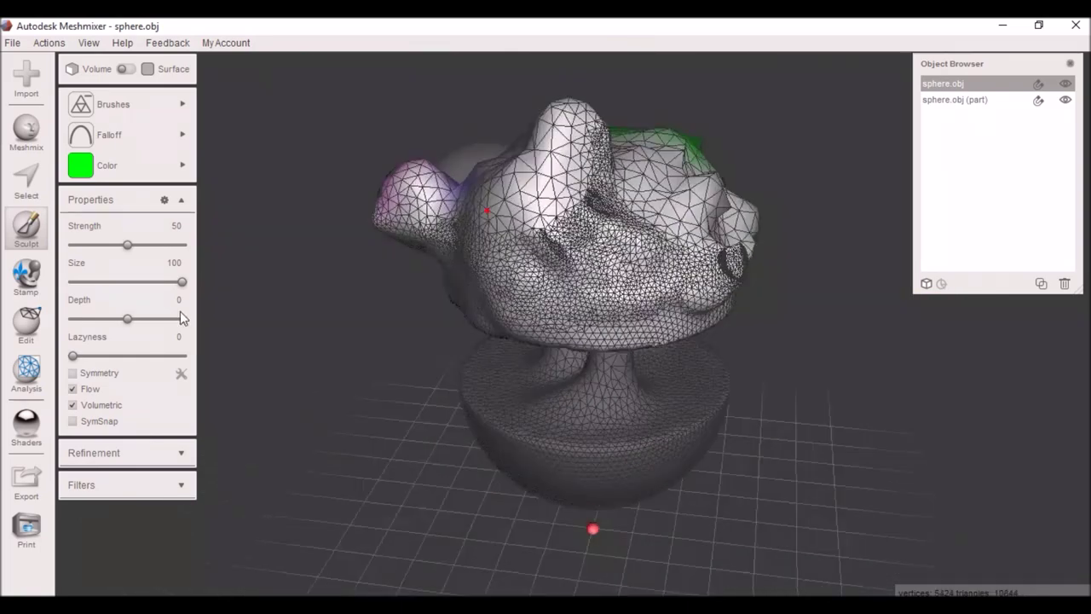
pyautogui.moveTo(608, 311); pyautogui.dragTo(600, 242, button='right')
pyautogui.moveTo(600, 242)
pyautogui.mouseDown()
pyautogui.moveTo(578, 308)
pyautogui.moveTo(468, 299)
pyautogui.moveTo(450, 273)
pyautogui.moveTo(480, 298)
pyautogui.moveTo(569, 309)
pyautogui.moveTo(678, 285)
pyautogui.moveTo(741, 239)
pyautogui.mouseUp()
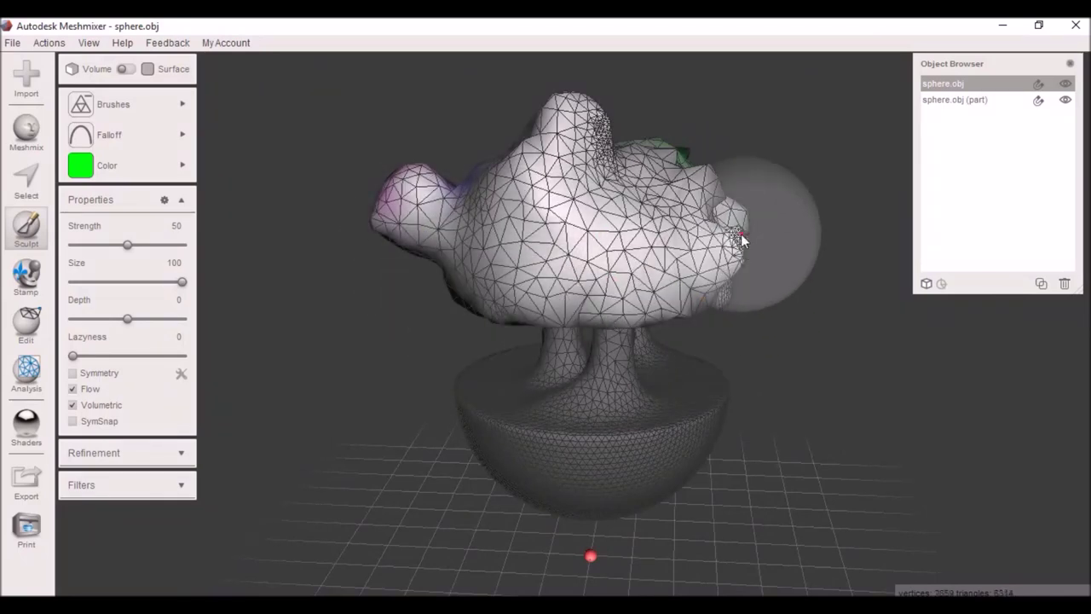
pyautogui.moveTo(756, 380); pyautogui.dragTo(404, 346, button='right')
pyautogui.moveTo(404, 347)
pyautogui.mouseDown()
pyautogui.moveTo(642, 329)
pyautogui.moveTo(587, 363)
pyautogui.mouseUp()
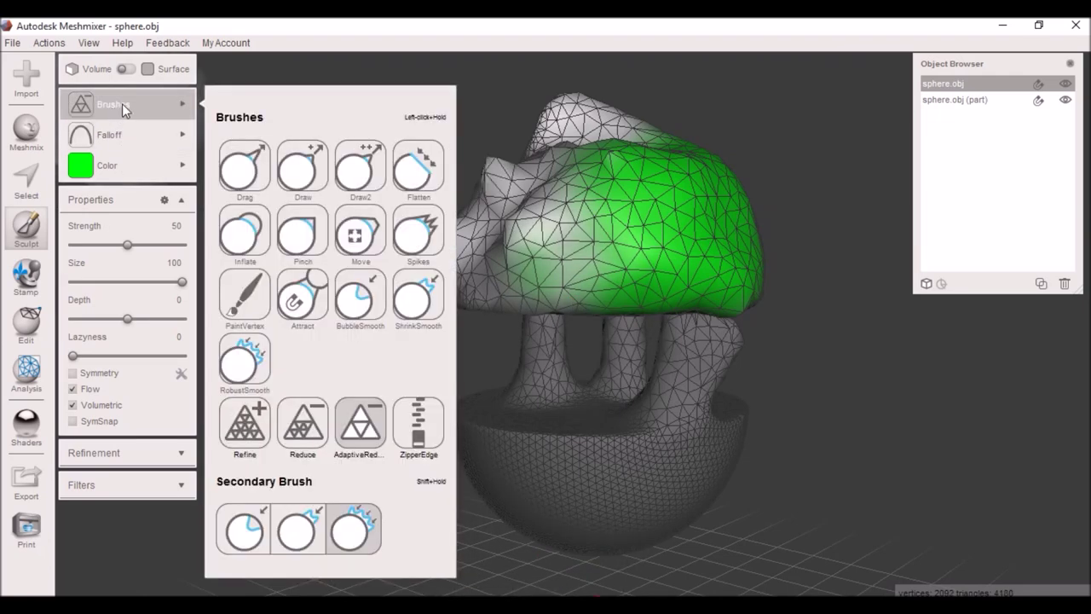
# Step: Select a large patch in the upper part's green area with the Unwrap Brush at size 100 and discard those faces
pyautogui.moveTo(161, 94)
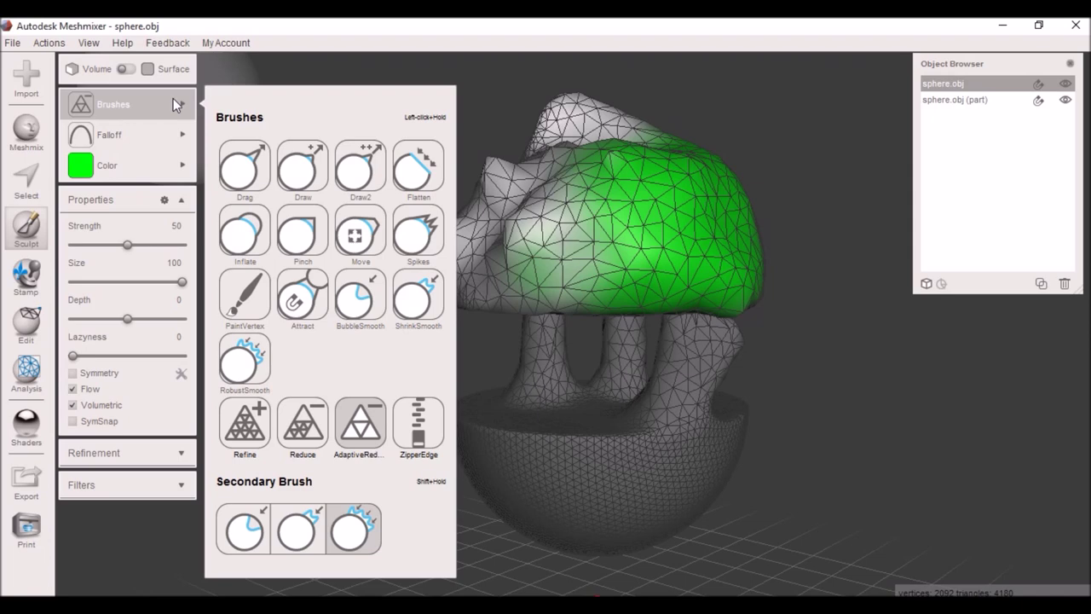
pyautogui.click(29, 190)
pyautogui.moveTo(567, 277)
pyautogui.mouseDown(button='right')
pyautogui.moveTo(534, 429)
pyautogui.moveTo(449, 375)
pyautogui.moveTo(484, 373)
pyautogui.mouseUp(button='right')
pyautogui.moveTo(564, 271); pyautogui.dragTo(577, 321)
pyautogui.moveTo(165, 60)
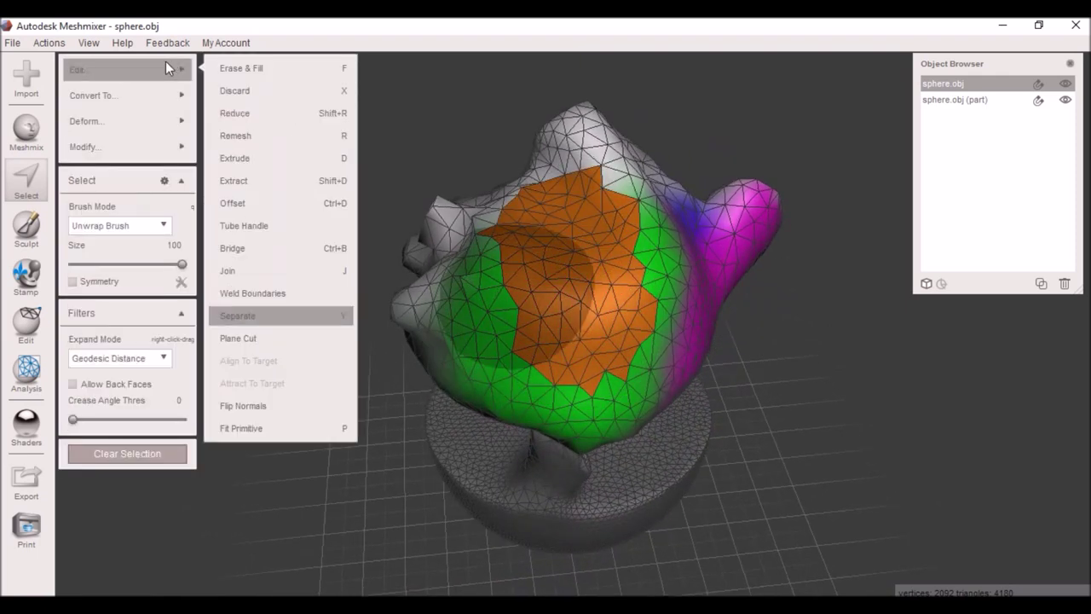
pyautogui.click(245, 94)
pyautogui.moveTo(431, 245); pyautogui.dragTo(206, 397, button='right')
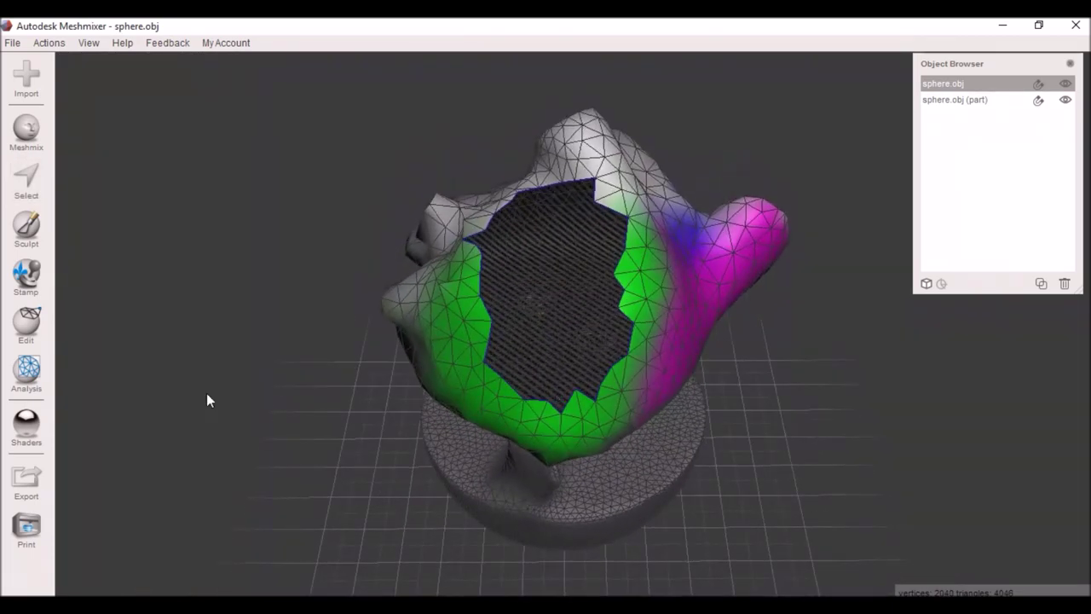
# Step: Pull the hole's open borders together using the ZipperEdge brush at strength 50 and size 100
pyautogui.click(26, 227)
pyautogui.click(145, 105)
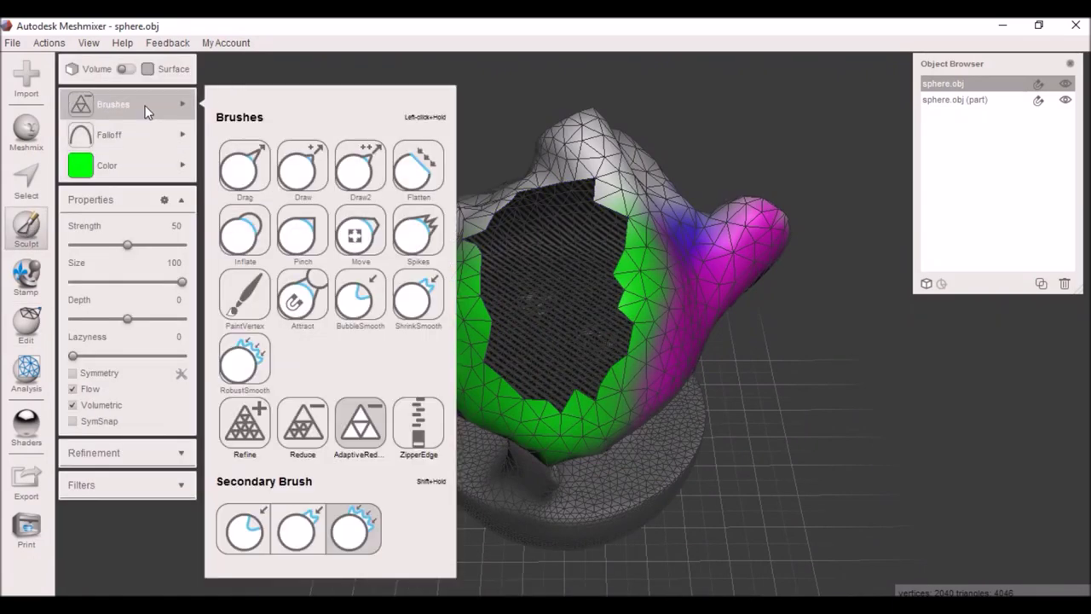
pyautogui.click(427, 424)
pyautogui.moveTo(529, 177)
pyautogui.mouseDown()
pyautogui.moveTo(537, 188)
pyautogui.moveTo(479, 238)
pyautogui.moveTo(497, 360)
pyautogui.moveTo(541, 390)
pyautogui.moveTo(576, 386)
pyautogui.moveTo(611, 353)
pyautogui.moveTo(614, 224)
pyautogui.moveTo(574, 201)
pyautogui.moveTo(501, 217)
pyautogui.moveTo(480, 244)
pyautogui.moveTo(485, 255)
pyautogui.moveTo(493, 266)
pyautogui.moveTo(527, 247)
pyautogui.moveTo(516, 284)
pyautogui.moveTo(551, 308)
pyautogui.moveTo(579, 321)
pyautogui.moveTo(605, 303)
pyautogui.moveTo(596, 272)
pyautogui.moveTo(603, 277)
pyautogui.moveTo(572, 266)
pyautogui.moveTo(502, 287)
pyautogui.moveTo(543, 243)
pyautogui.moveTo(529, 249)
pyautogui.moveTo(561, 252)
pyautogui.moveTo(589, 301)
pyautogui.moveTo(580, 261)
pyautogui.moveTo(510, 267)
pyautogui.moveTo(539, 248)
pyautogui.moveTo(565, 303)
pyautogui.mouseUp()
pyautogui.scroll(4, 575, 319)
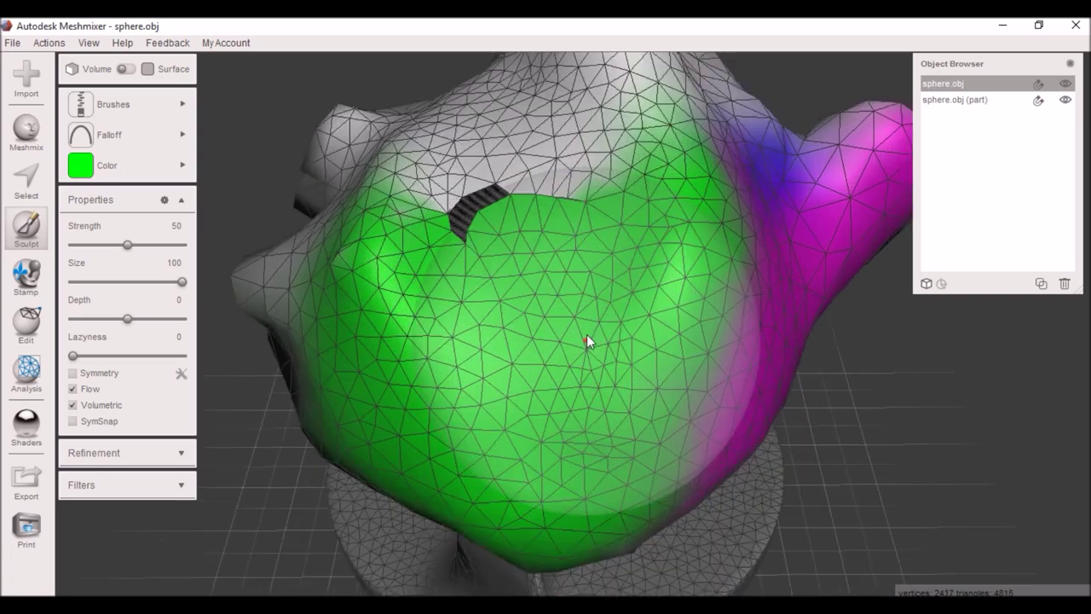
pyautogui.moveTo(510, 223); pyautogui.dragTo(634, 404, button='middle')
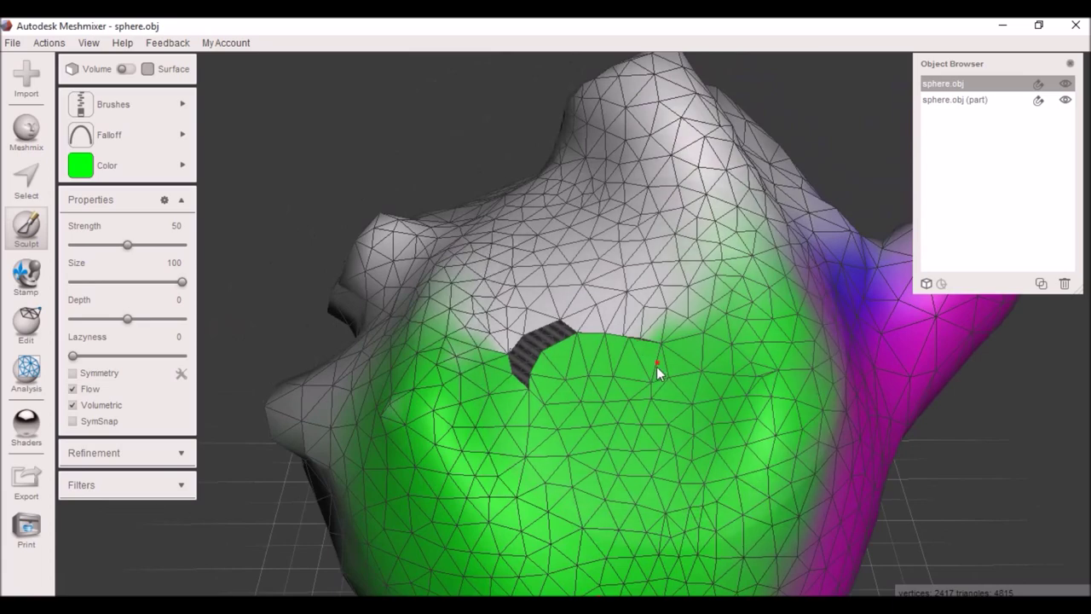
pyautogui.moveTo(509, 337)
pyautogui.mouseDown()
pyautogui.moveTo(560, 316)
pyautogui.moveTo(580, 343)
pyautogui.moveTo(528, 407)
pyautogui.moveTo(492, 365)
pyautogui.mouseUp()
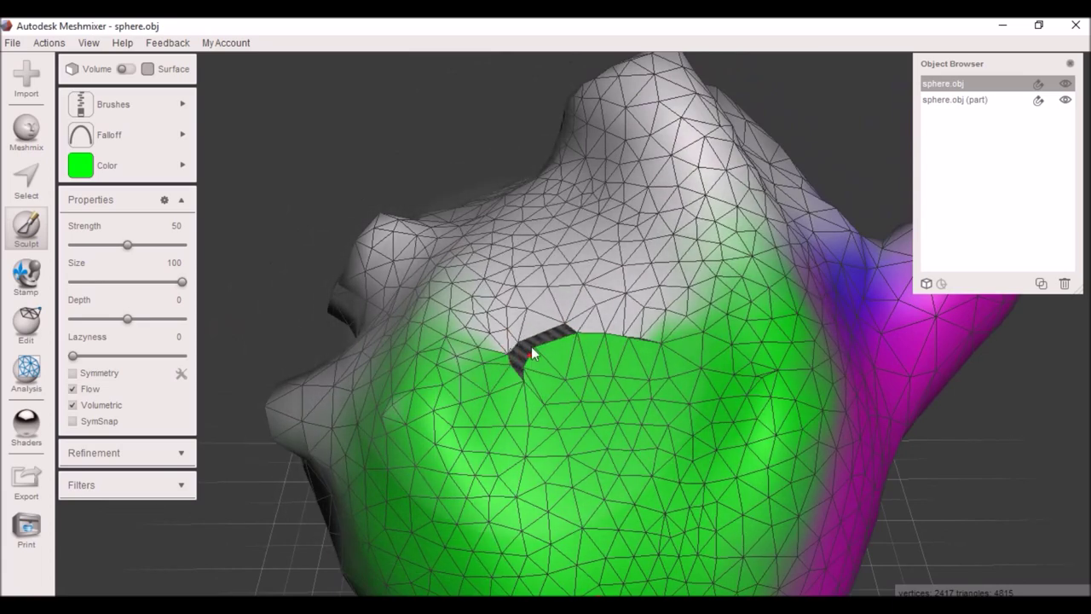
# Step: Narrow the remaining slit between the green and grey areas with further ZipperEdge strokes
pyautogui.moveTo(536, 349); pyautogui.dragTo(544, 227, button='right')
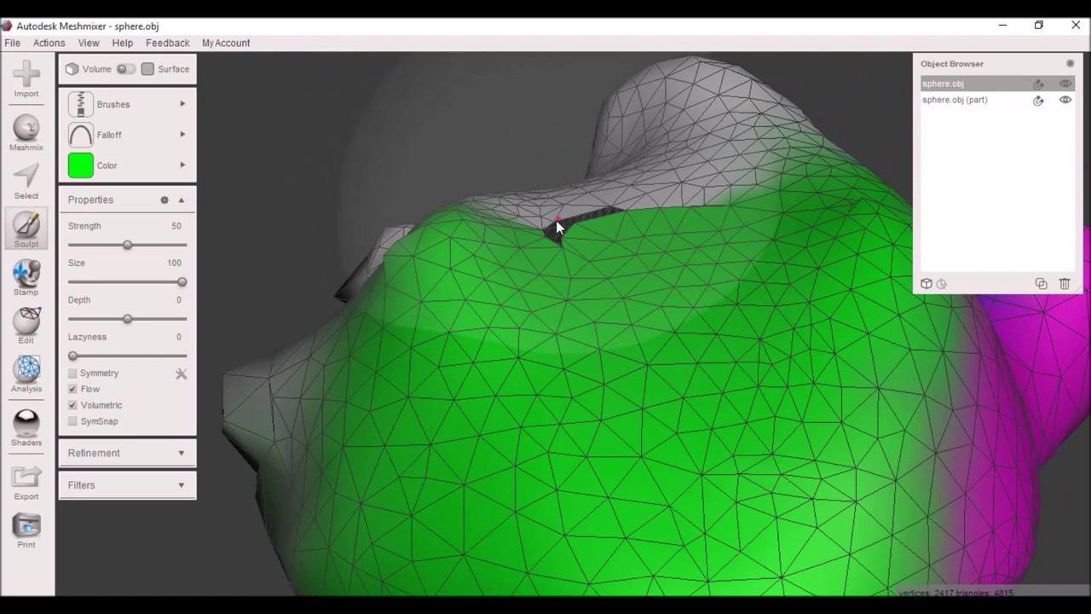
pyautogui.moveTo(556, 220)
pyautogui.mouseDown()
pyautogui.moveTo(369, 260)
pyautogui.moveTo(464, 276)
pyautogui.mouseUp()
pyautogui.moveTo(464, 276)
pyautogui.mouseDown(button='right')
pyautogui.moveTo(510, 223)
pyautogui.moveTo(625, 219)
pyautogui.moveTo(610, 204)
pyautogui.moveTo(410, 321)
pyautogui.moveTo(423, 392)
pyautogui.moveTo(801, 343)
pyautogui.moveTo(583, 172)
pyautogui.moveTo(682, 243)
pyautogui.mouseUp(button='right')
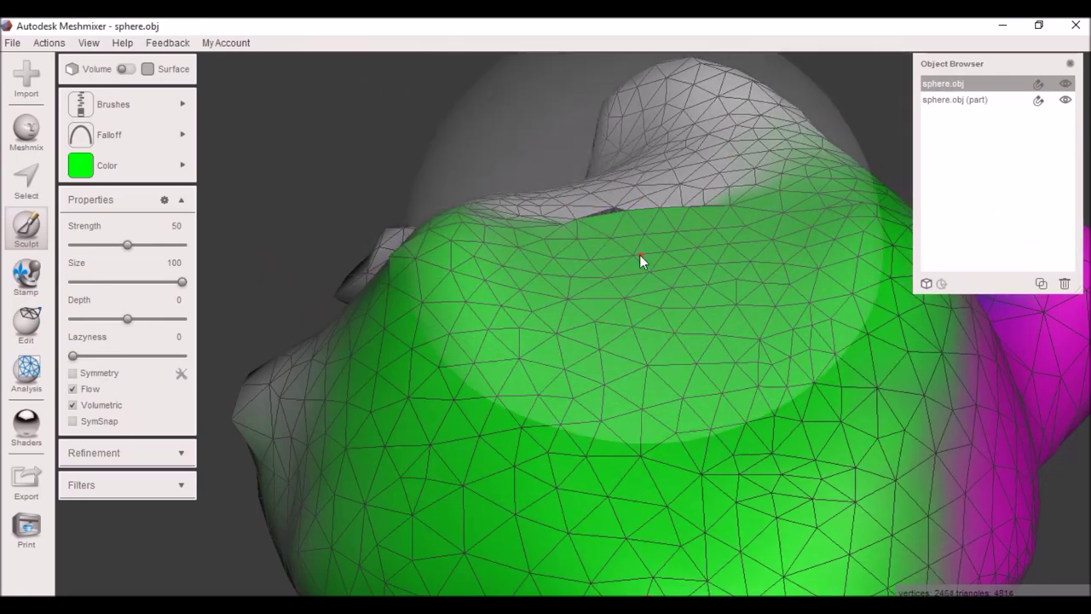
pyautogui.moveTo(639, 254)
pyautogui.mouseDown(button='right')
pyautogui.moveTo(657, 474)
pyautogui.moveTo(650, 434)
pyautogui.moveTo(691, 360)
pyautogui.moveTo(573, 441)
pyautogui.mouseUp(button='right')
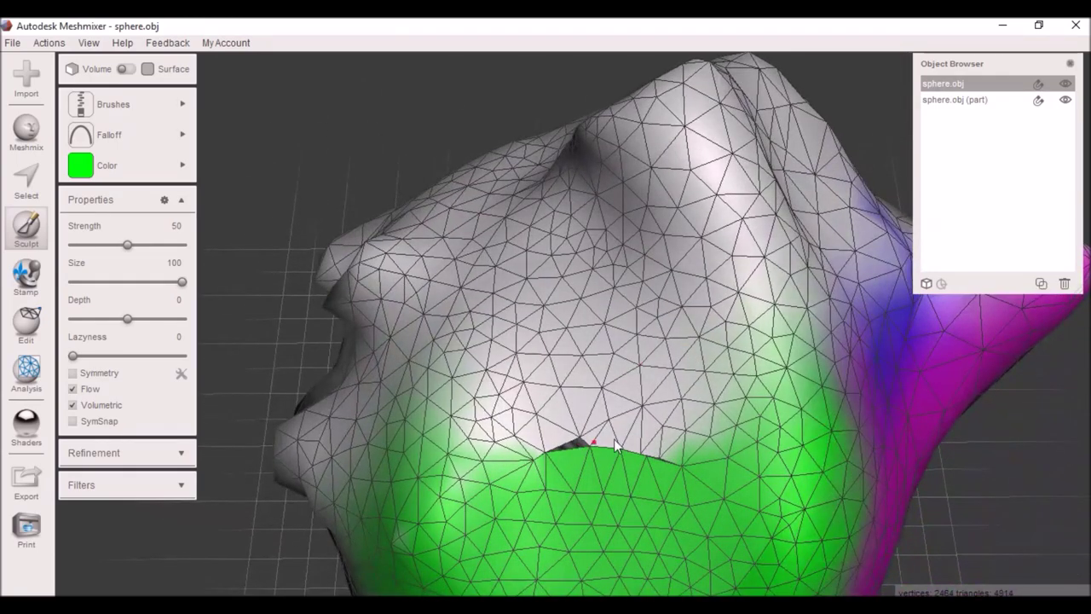
pyautogui.moveTo(520, 470)
pyautogui.mouseDown(button='right')
pyautogui.moveTo(633, 484)
pyautogui.moveTo(755, 347)
pyautogui.moveTo(758, 325)
pyautogui.moveTo(476, 113)
pyautogui.mouseUp(button='right')
pyautogui.moveTo(580, 104)
pyautogui.mouseDown()
pyautogui.moveTo(611, 133)
pyautogui.moveTo(595, 136)
pyautogui.mouseUp()
# Step: Pinch the surface around the leftover slit using the Pinch brush at strength 50 and size 100
pyautogui.moveTo(122, 110)
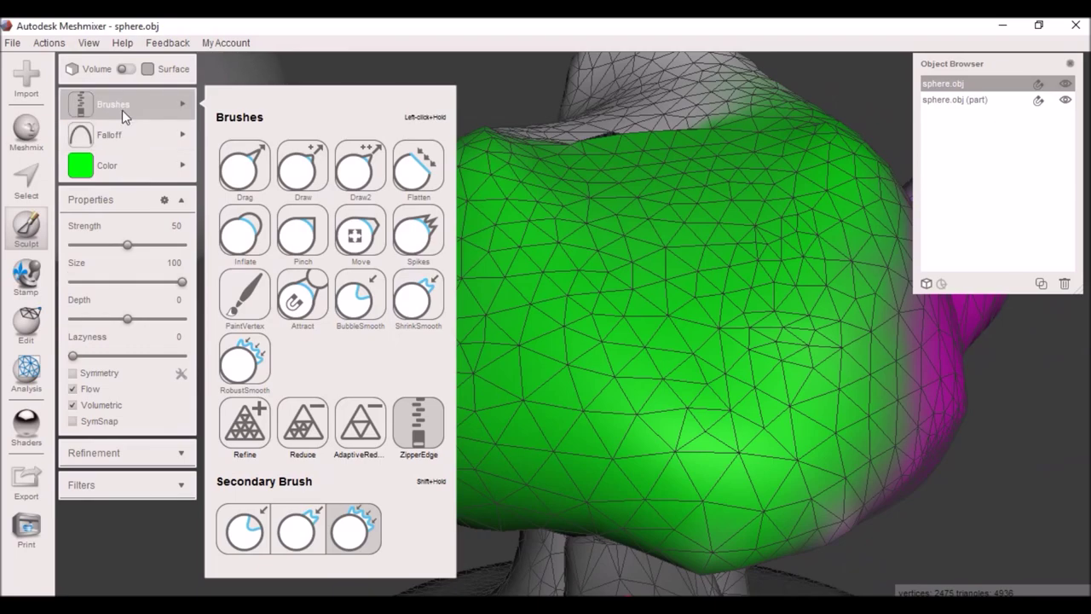
pyautogui.click(302, 230)
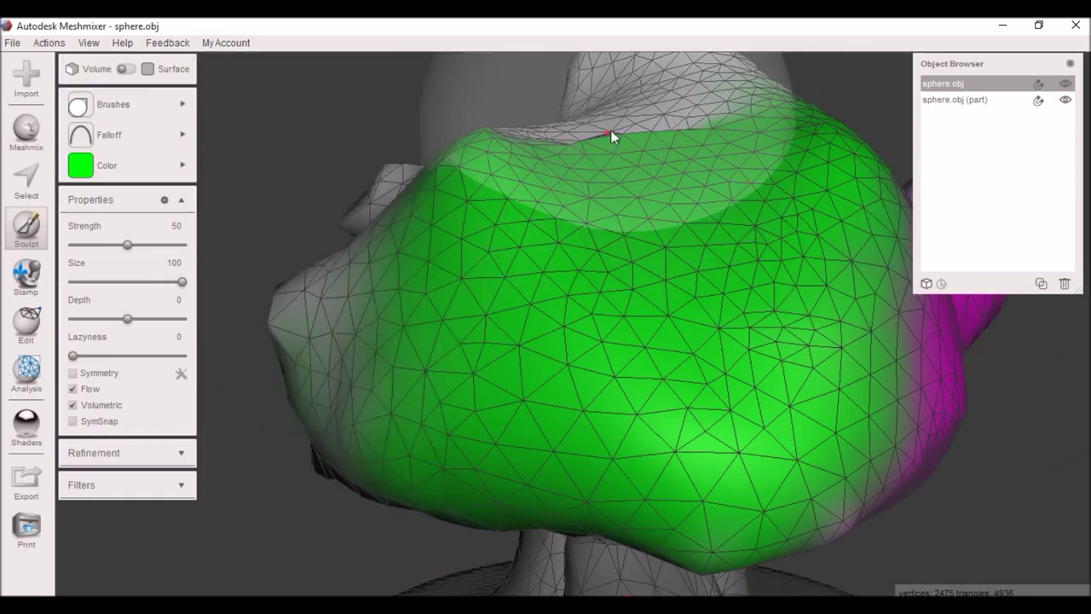
pyautogui.moveTo(611, 131); pyautogui.dragTo(611, 138)
pyautogui.moveTo(611, 138)
pyautogui.mouseDown(button='right')
pyautogui.moveTo(673, 373)
pyautogui.moveTo(681, 362)
pyautogui.mouseUp(button='right')
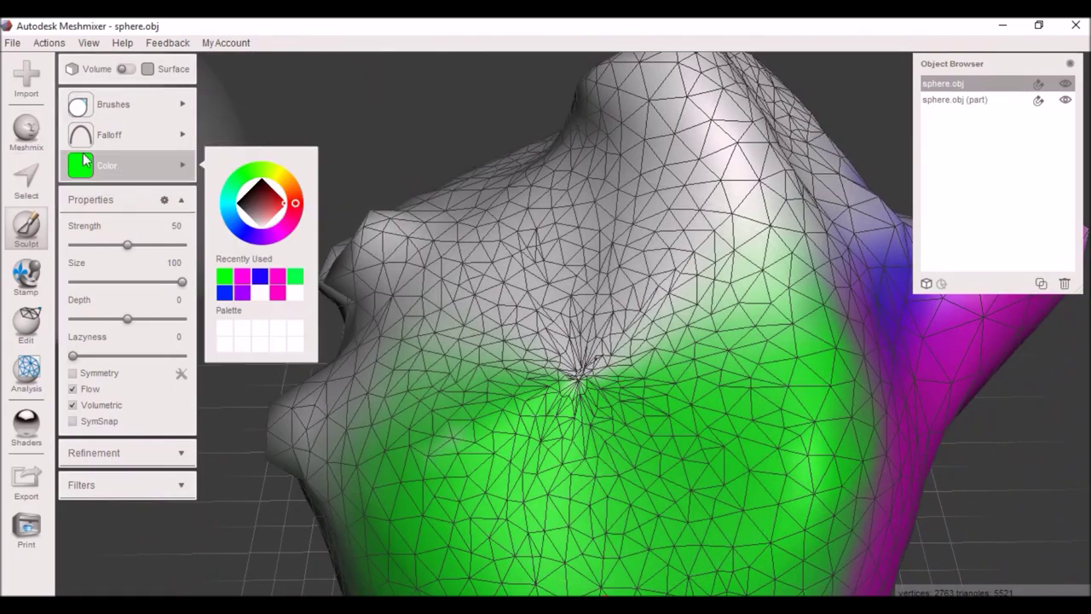
# Step: Set BubbleSmooth as the secondary brush and Drag as the primary, and smooth the pinched point and the surrounding green and grey surface
pyautogui.moveTo(120, 115)
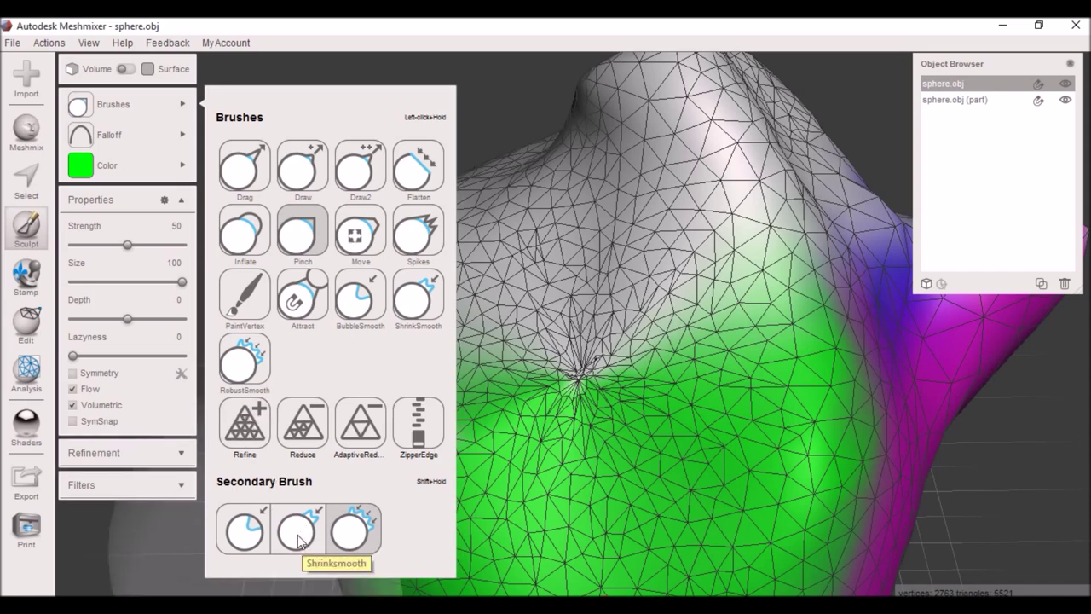
pyautogui.click(248, 531)
pyautogui.click(126, 102)
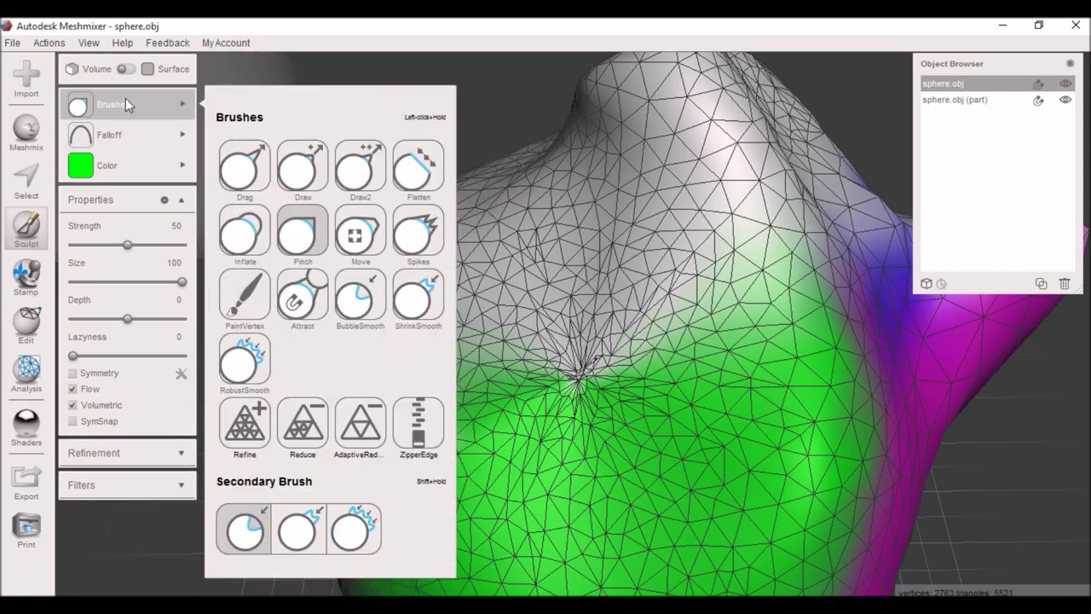
pyautogui.click(255, 176)
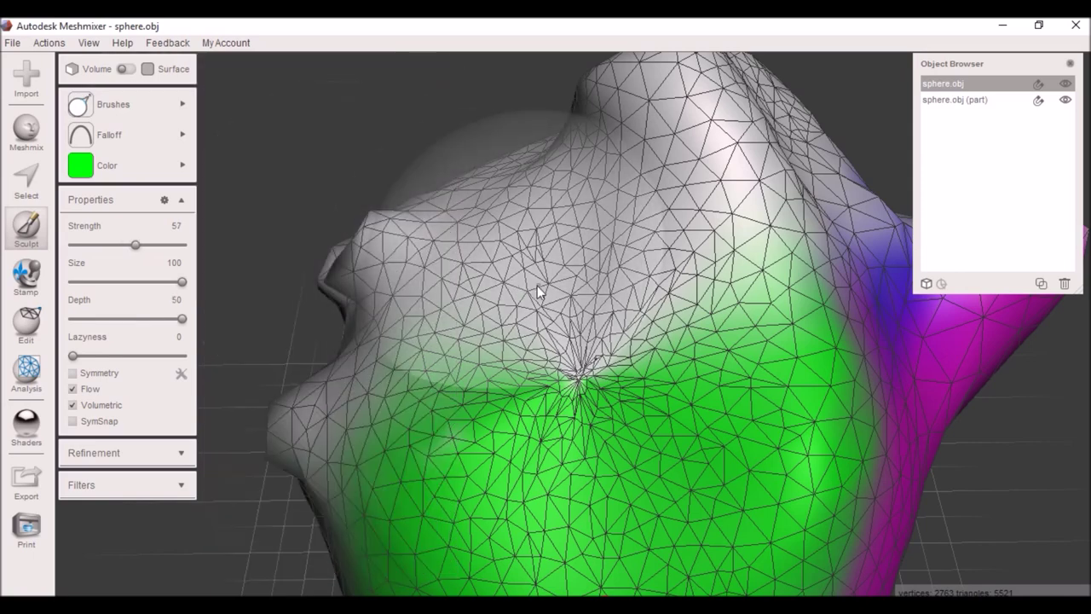
pyautogui.moveTo(531, 275)
pyautogui.mouseDown()
pyautogui.moveTo(476, 220)
pyautogui.moveTo(480, 392)
pyautogui.moveTo(749, 371)
pyautogui.moveTo(740, 194)
pyautogui.moveTo(695, 79)
pyautogui.moveTo(840, 231)
pyautogui.moveTo(848, 432)
pyautogui.moveTo(995, 263)
pyautogui.moveTo(923, 361)
pyautogui.moveTo(761, 389)
pyautogui.mouseUp()
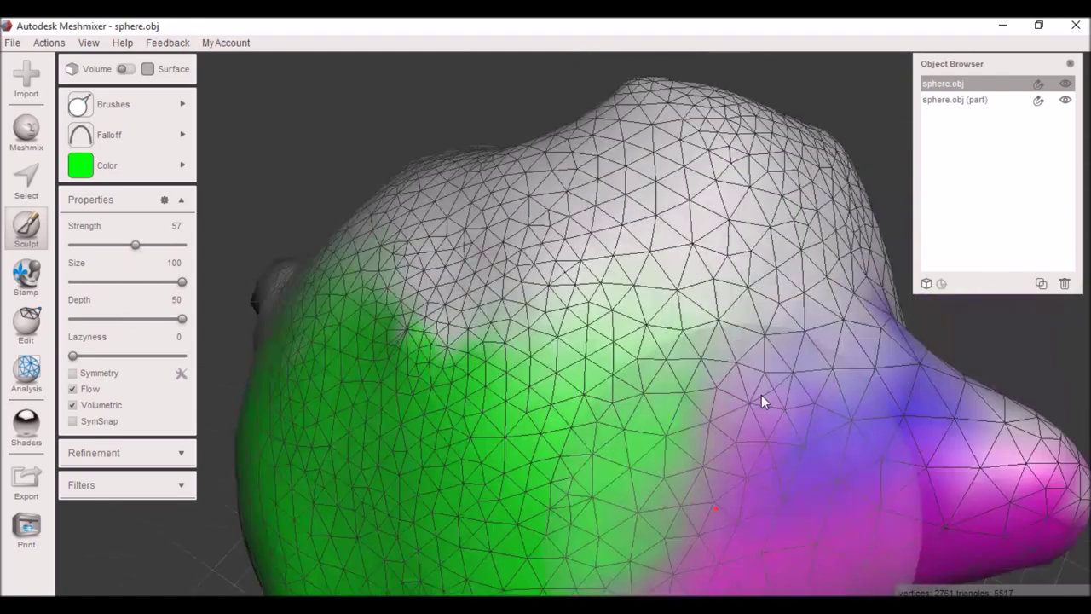
pyautogui.scroll(-3, 759, 393)
# Step: Set ShrinkSmooth as the secondary brush and smooth away the protruding magenta horn on the upper part
pyautogui.click(90, 135)
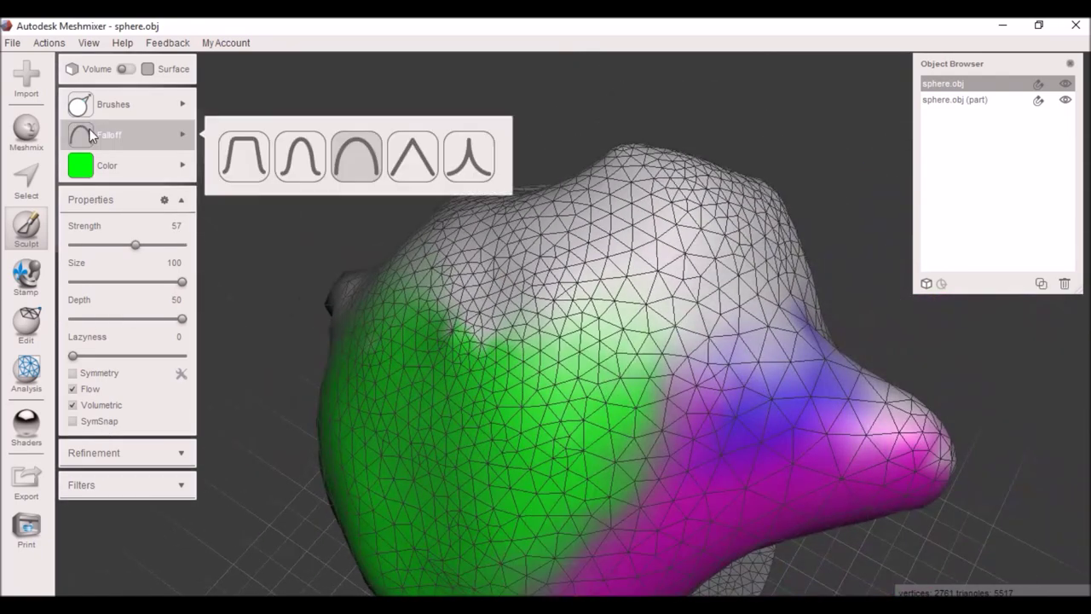
pyautogui.click(128, 104)
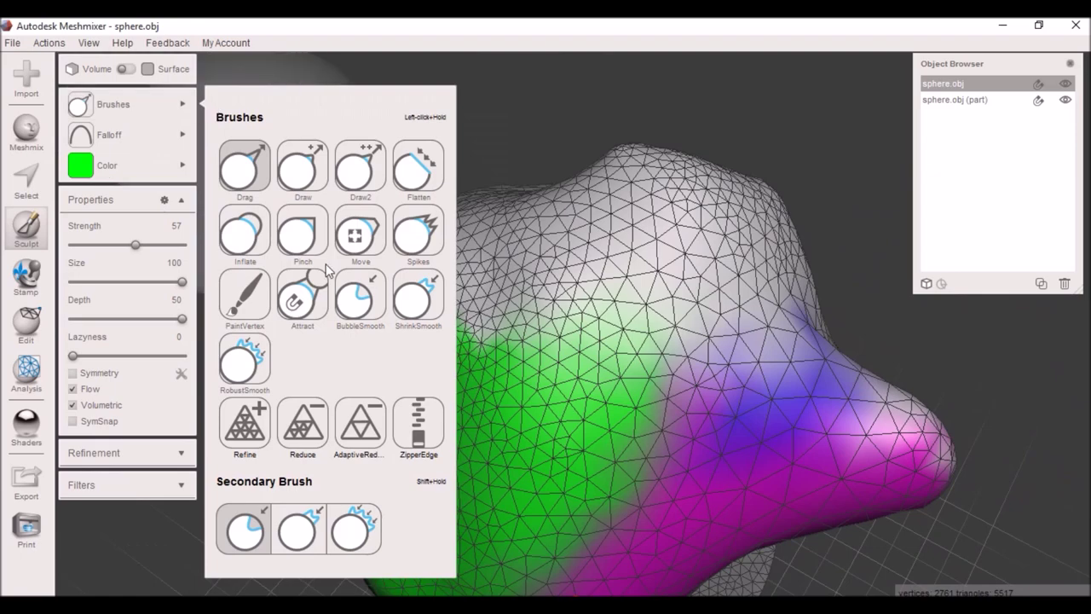
pyautogui.click(322, 532)
pyautogui.moveTo(918, 473)
pyautogui.keyDown('shift'); pyautogui.mouseDown()
pyautogui.moveTo(904, 451)
pyautogui.moveTo(715, 422)
pyautogui.moveTo(625, 266)
pyautogui.moveTo(493, 194)
pyautogui.moveTo(599, 355)
pyautogui.moveTo(738, 226)
pyautogui.moveTo(756, 428)
pyautogui.moveTo(716, 305)
pyautogui.moveTo(496, 435)
pyautogui.moveTo(437, 394)
pyautogui.mouseUp(); pyautogui.keyUp('shift')
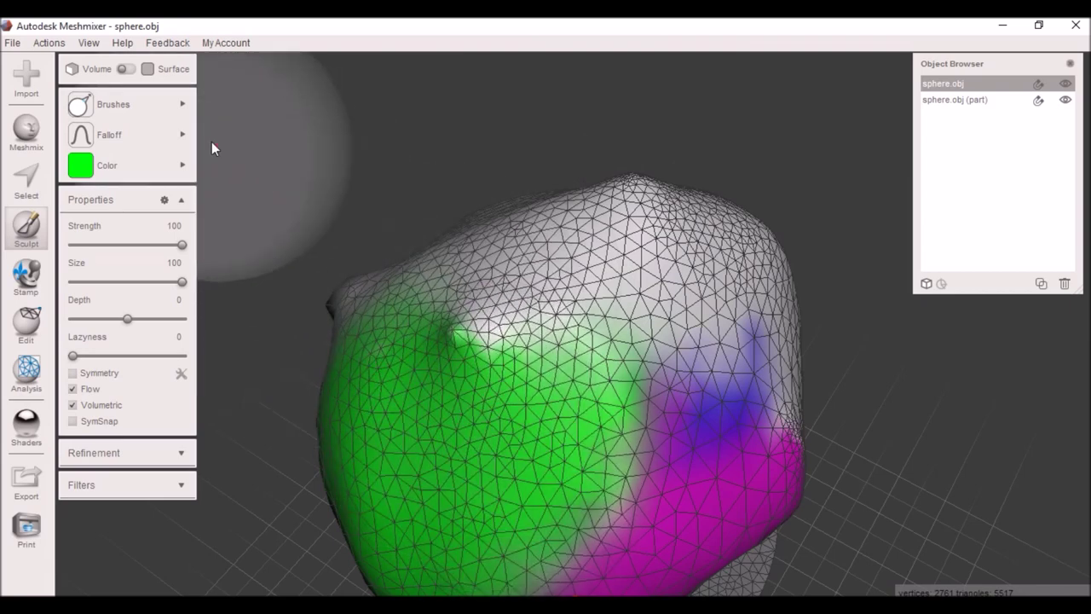
# Step: Set RobustSmooth as the secondary brush and smooth the upper part's green and magenta surface at strength 26
pyautogui.click(166, 101)
pyautogui.click(106, 165)
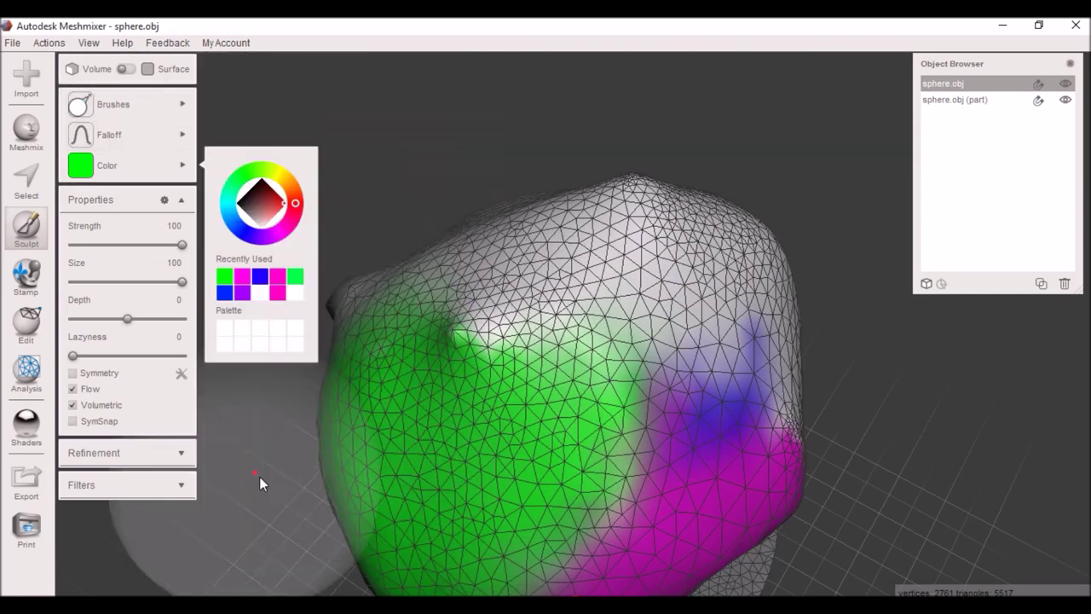
pyautogui.click(135, 100)
pyautogui.click(353, 522)
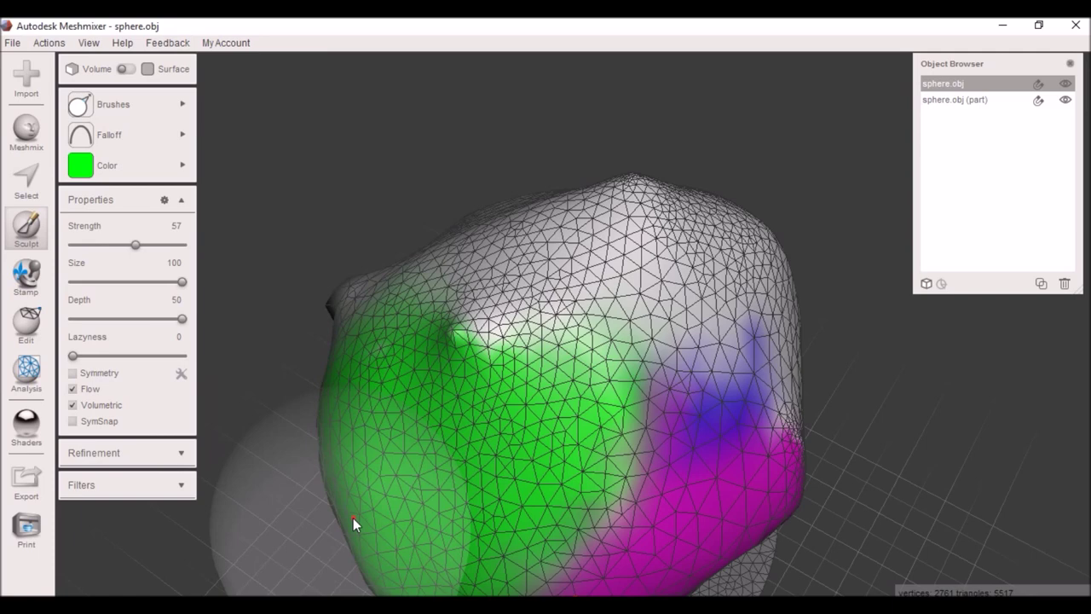
pyautogui.press('shift')
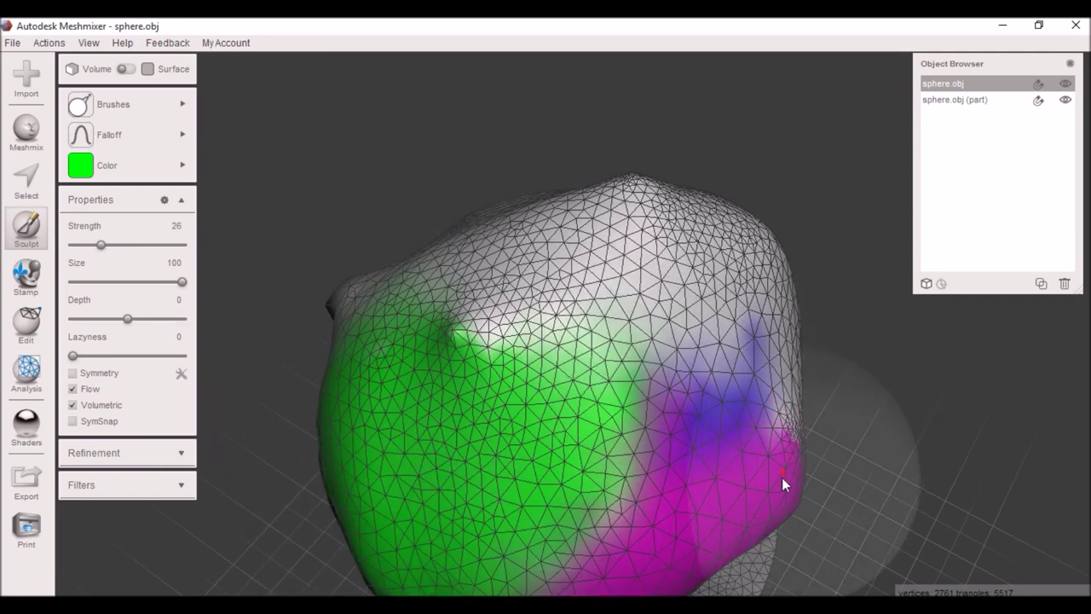
pyautogui.keyDown('shift'); pyautogui.moveTo(349, 310); pyautogui.dragTo(655, 186); pyautogui.keyUp('shift')
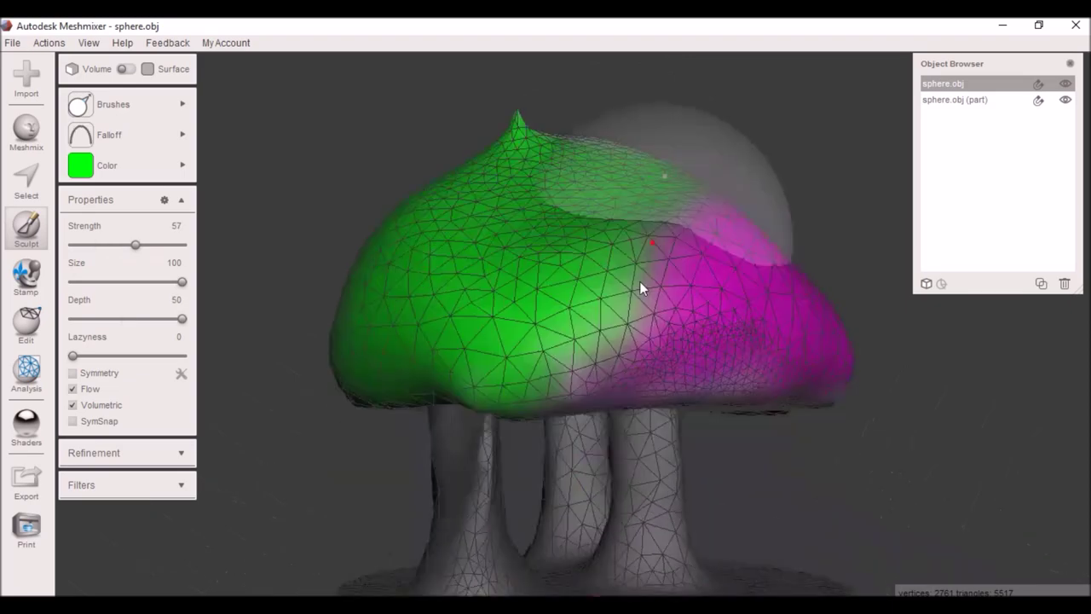